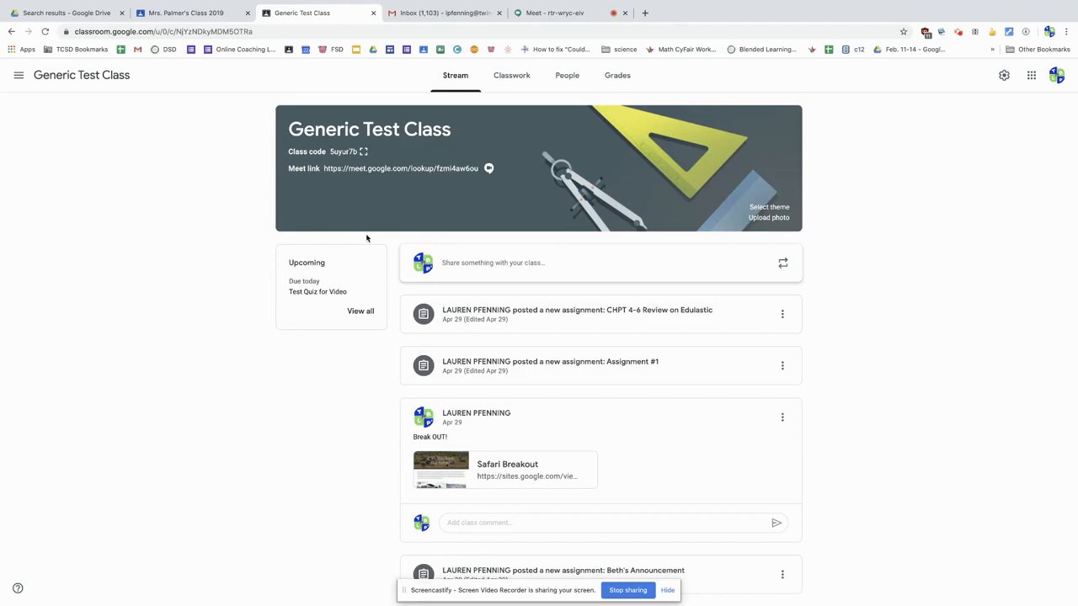
Step: Post the announcement "Good morning!" to all students in the Generic Test Class stream
scroll(447, 271, down, 3)
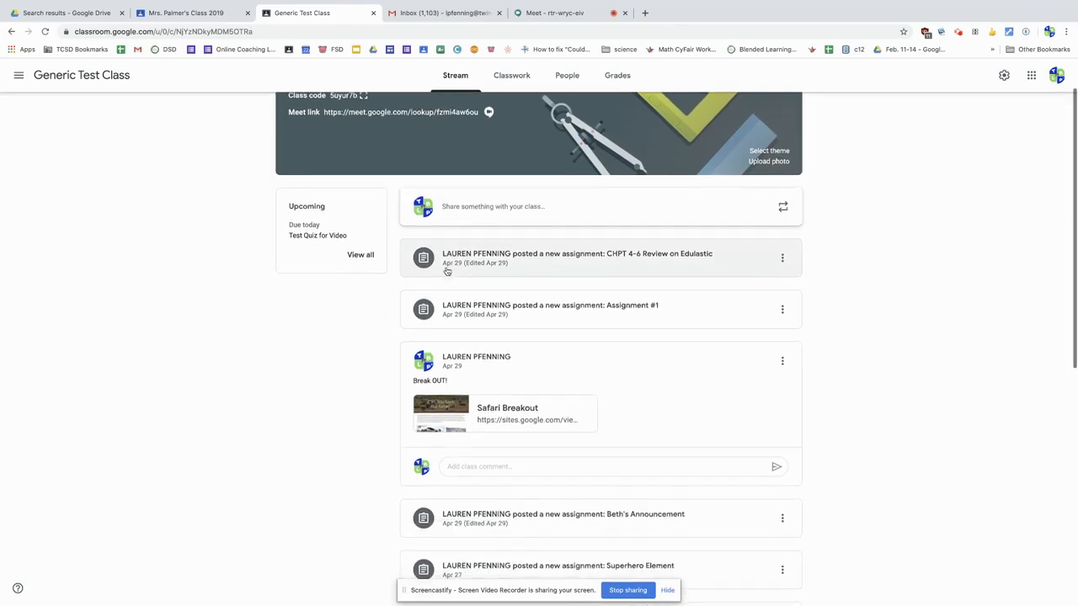
scroll(447, 271, down, 6)
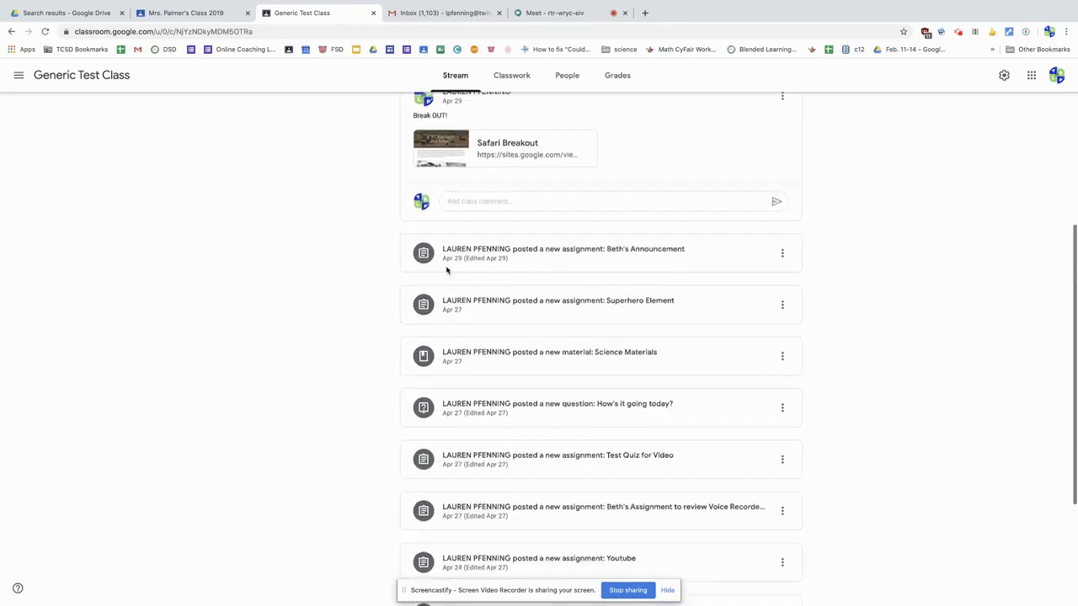
scroll(447, 269, up, 8)
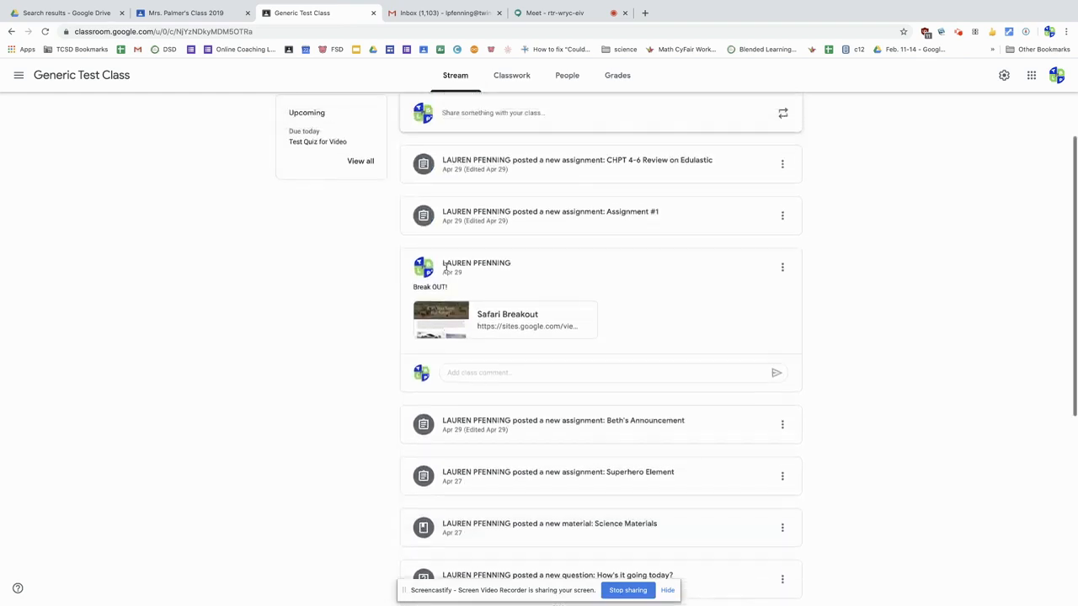
scroll(447, 267, up, 1)
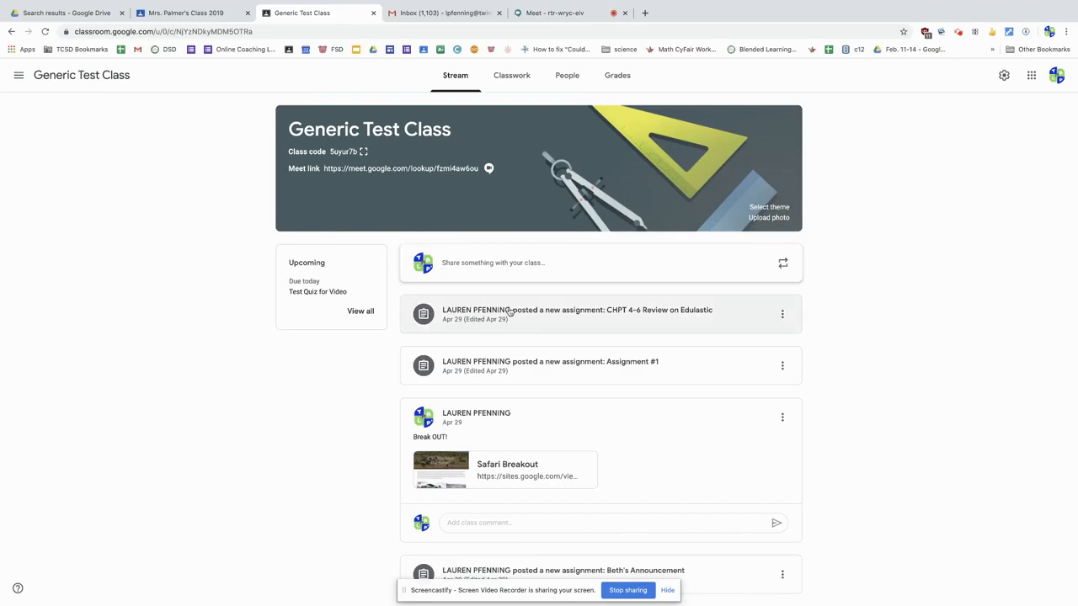
click(474, 262)
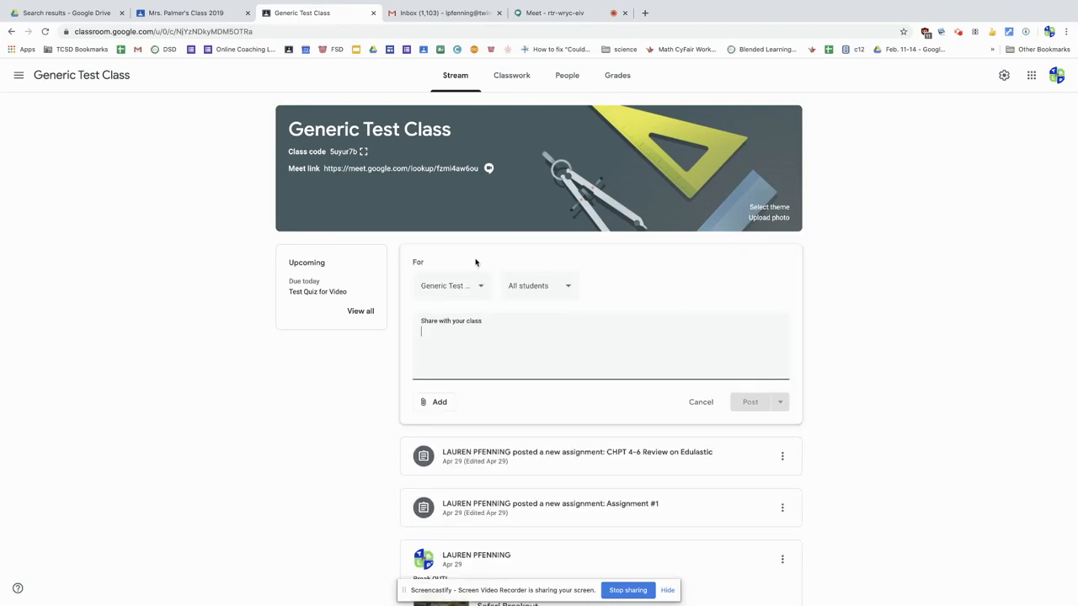
text(Good morning!)
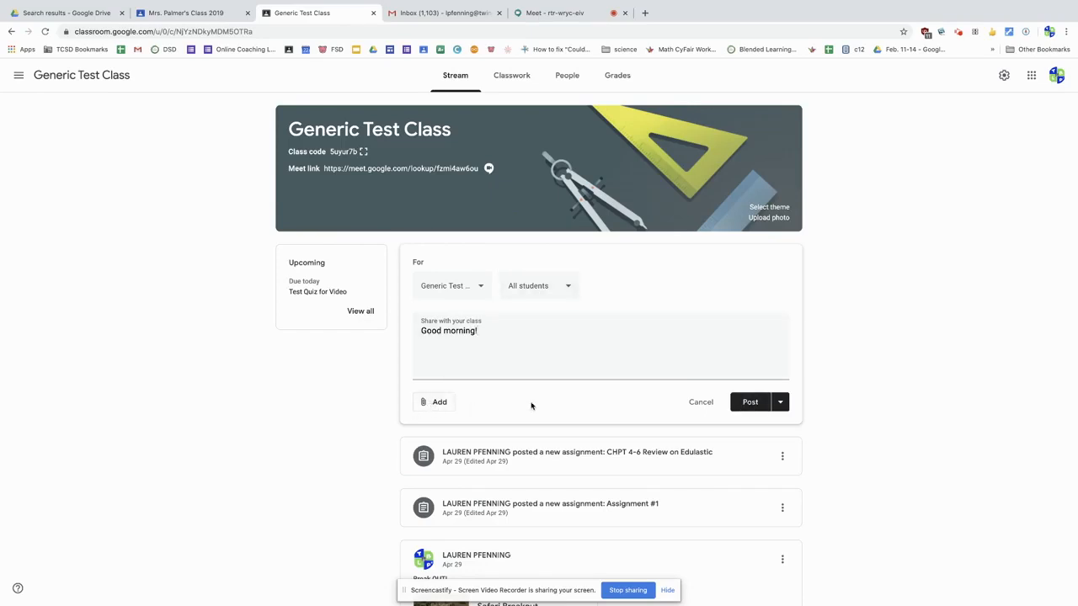
click(749, 403)
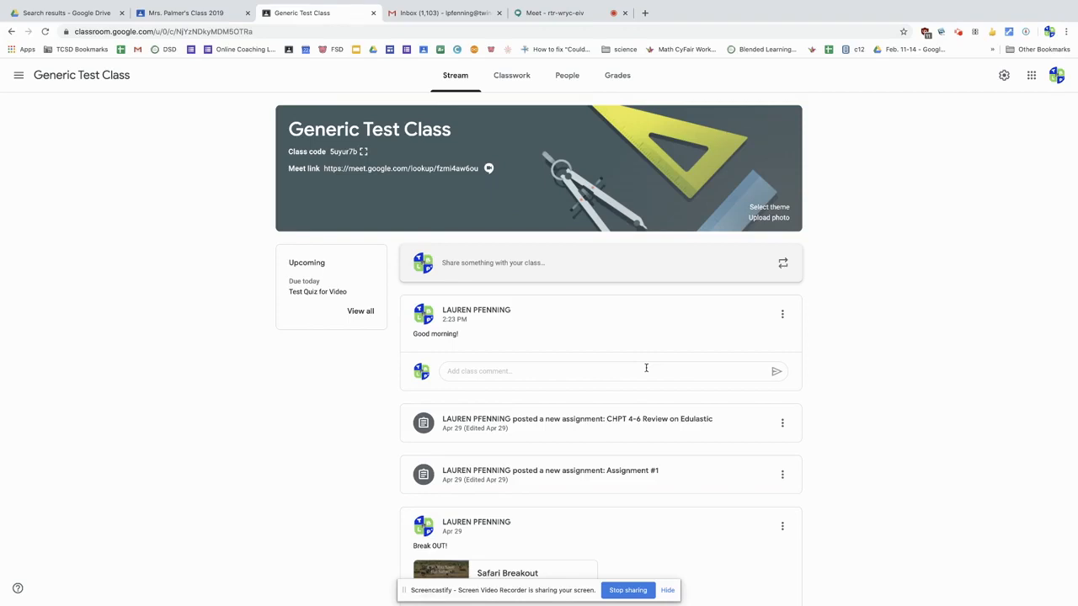
Step: Delete the "Good morning!" announcement from the class stream
click(782, 315)
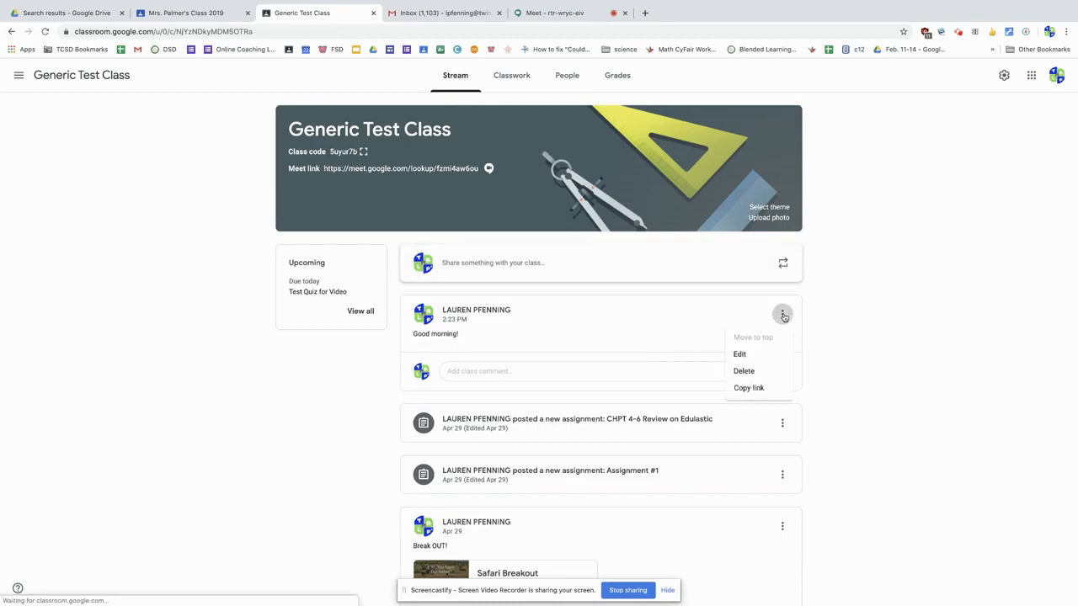
click(742, 372)
click(601, 366)
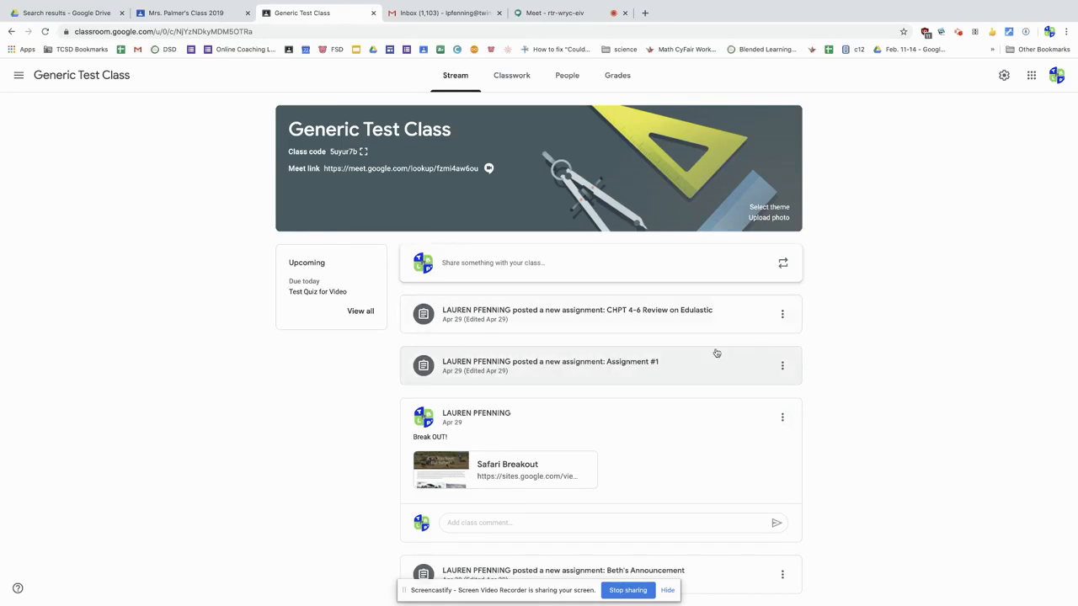
Step: Move the assignment post directly below the Safari Breakout announcement to the top of the stream
scroll(717, 353, down, 3)
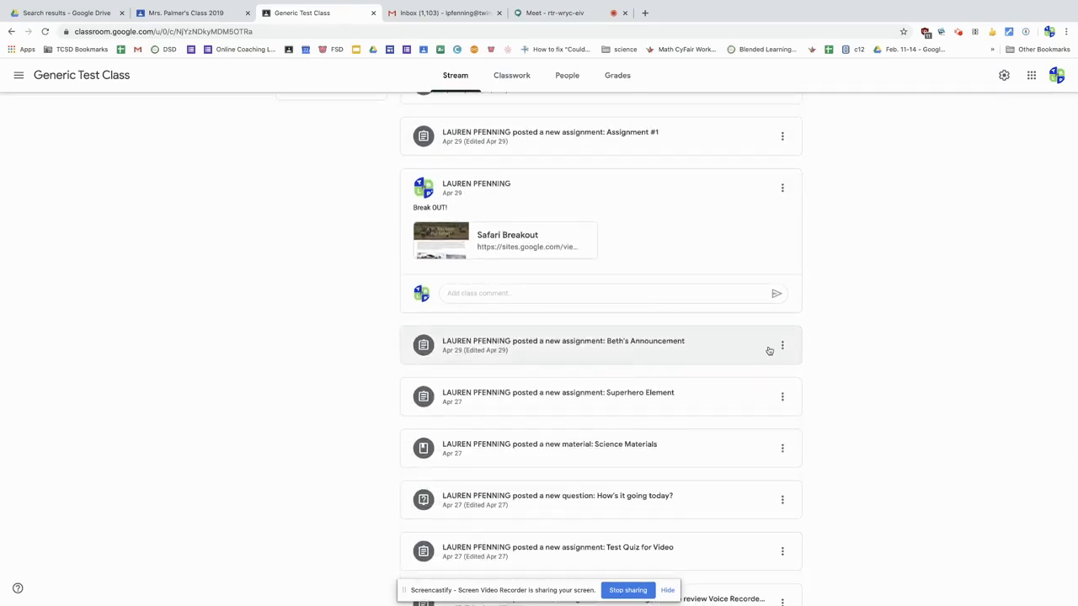
click(782, 345)
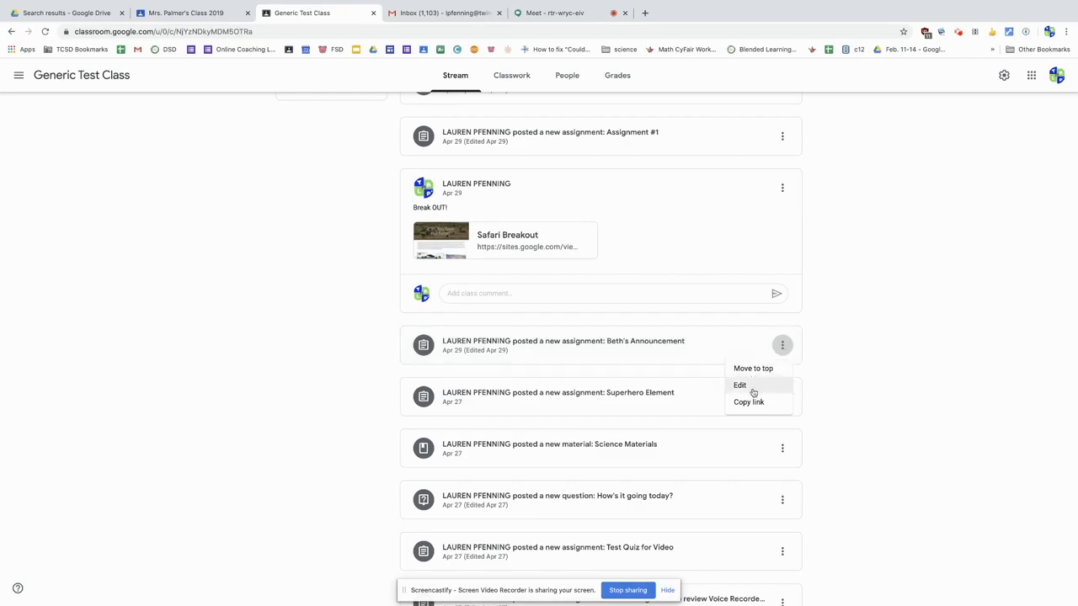
click(753, 368)
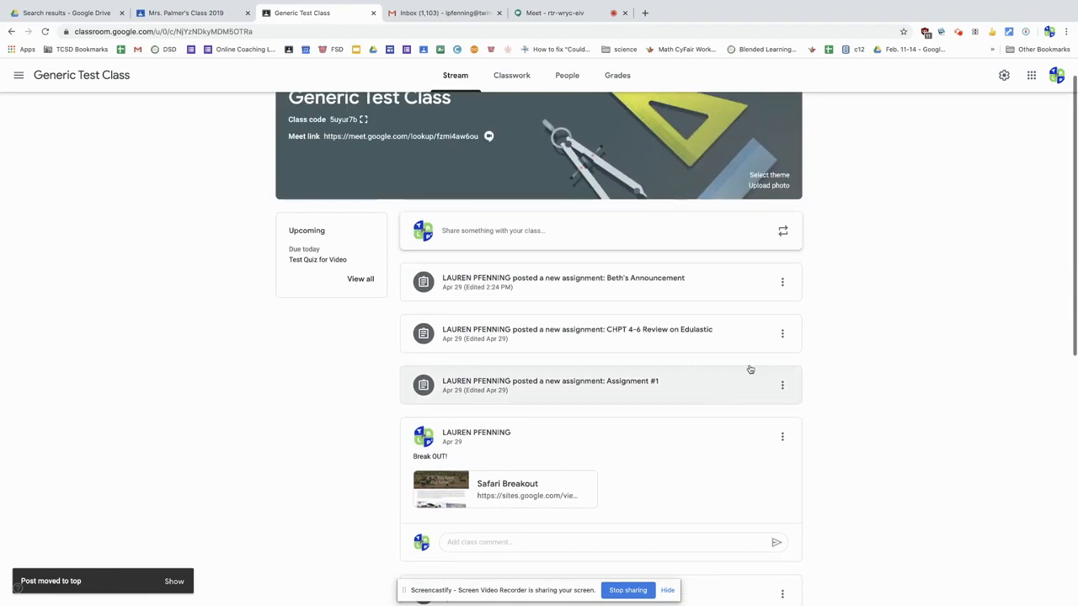
click(782, 283)
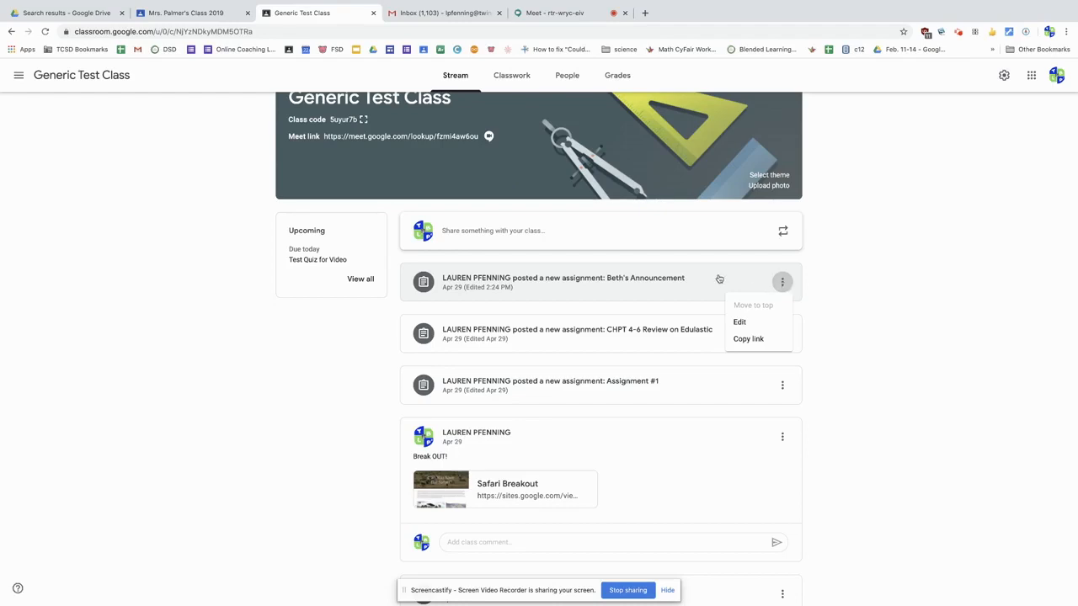
click(781, 234)
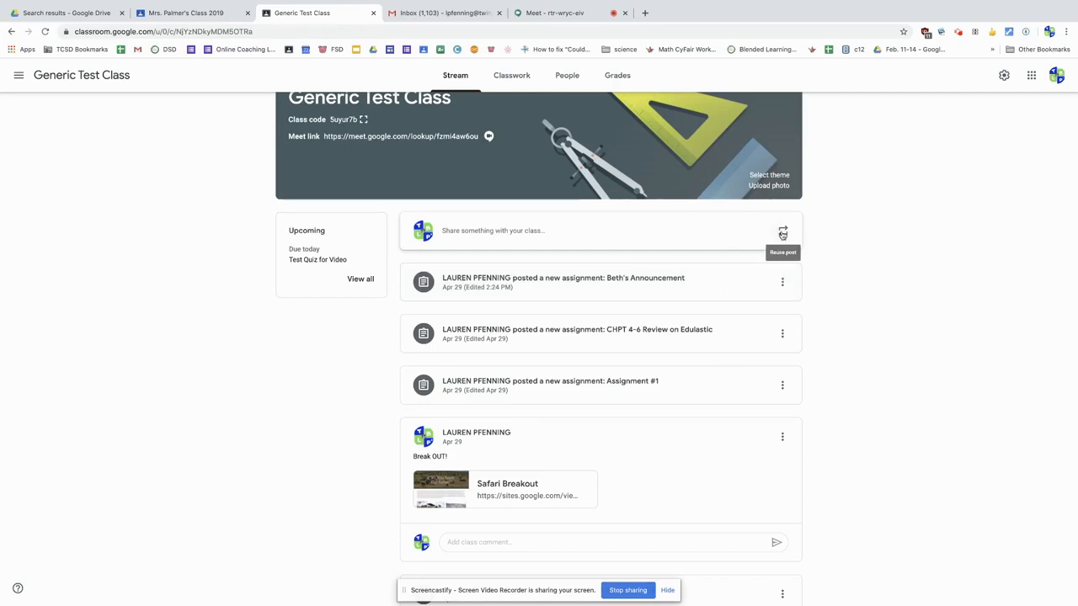
Step: Change the class header theme to the General gallery image showing a tablet, phone and laptop
scroll(779, 223, up, 1)
click(770, 207)
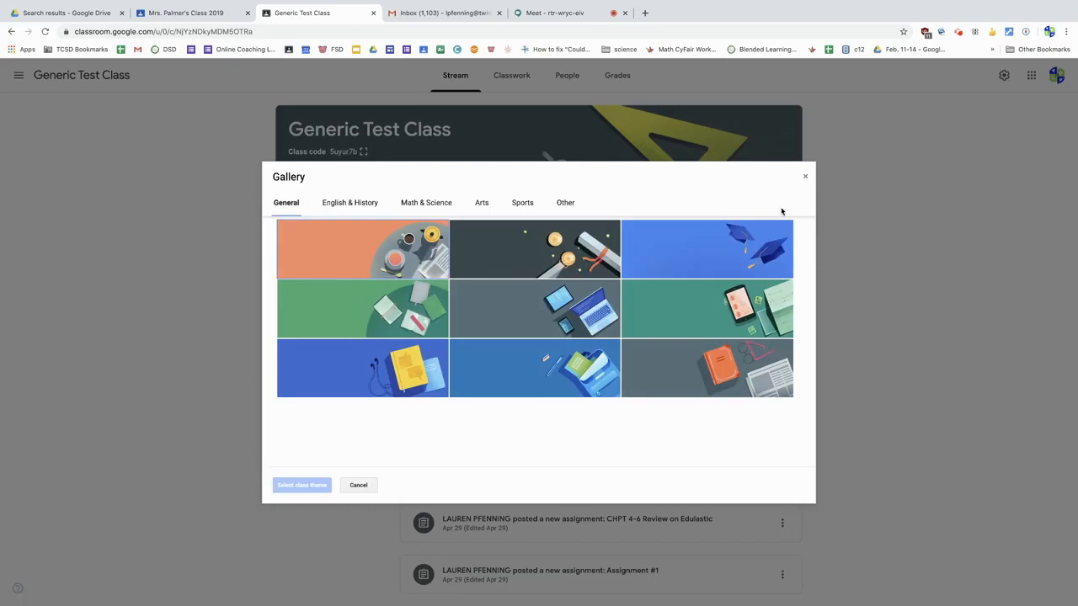
click(581, 289)
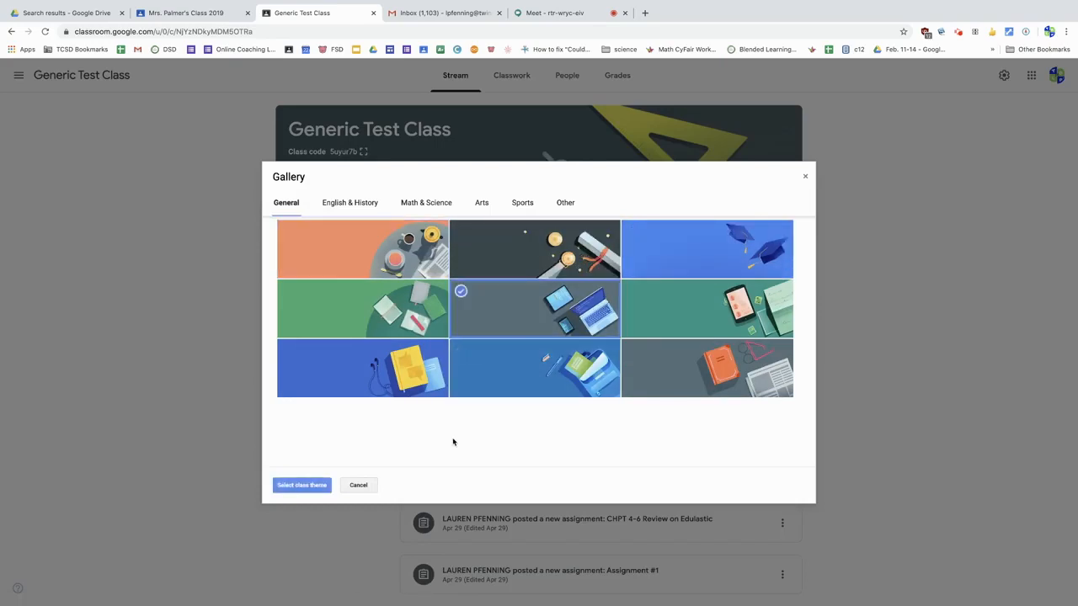
click(307, 486)
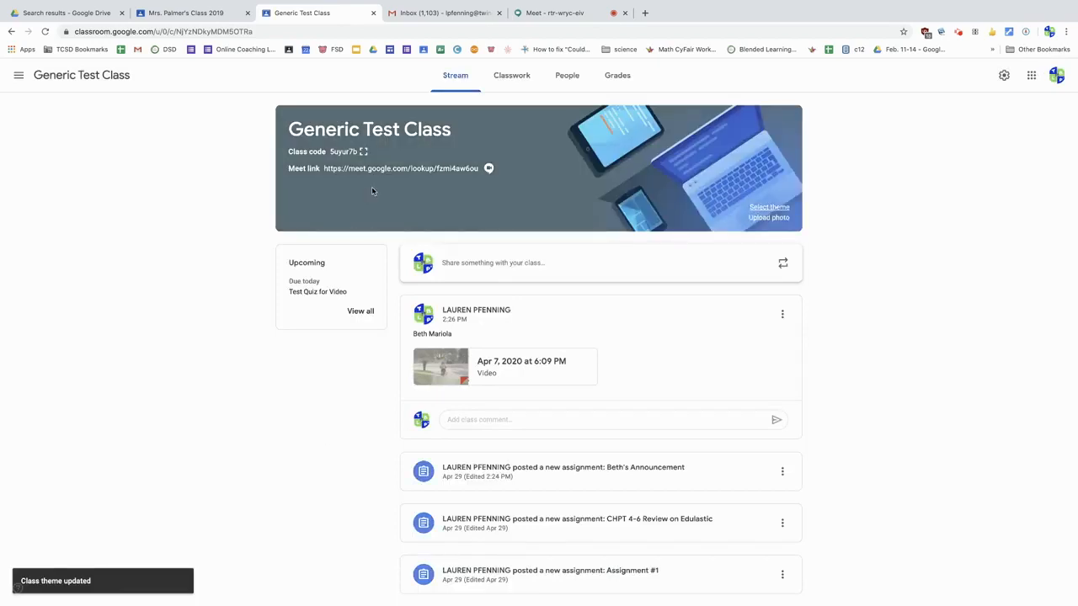
click(769, 217)
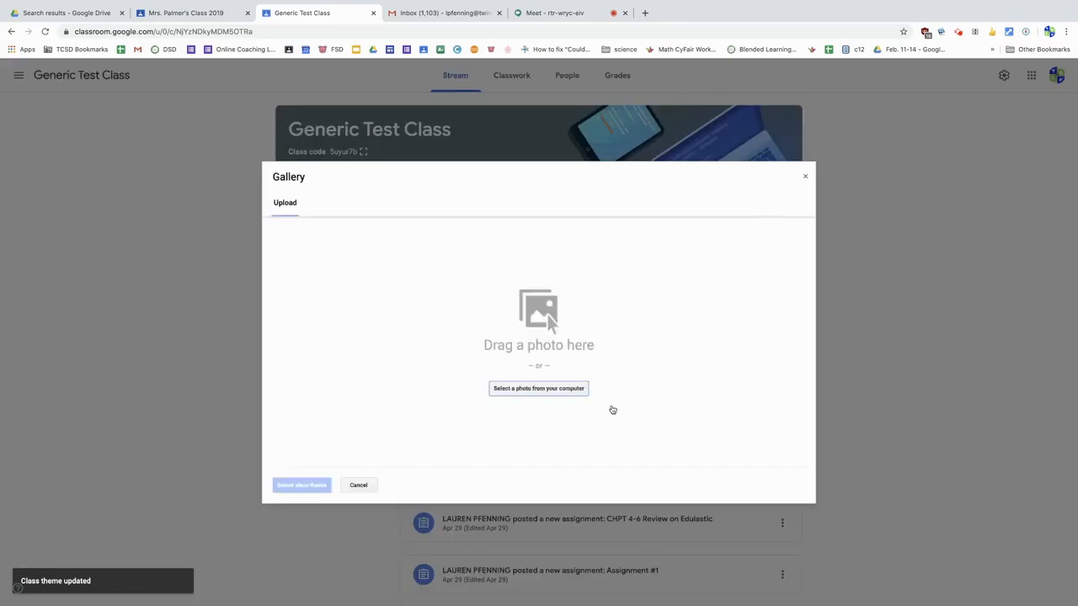
click(552, 392)
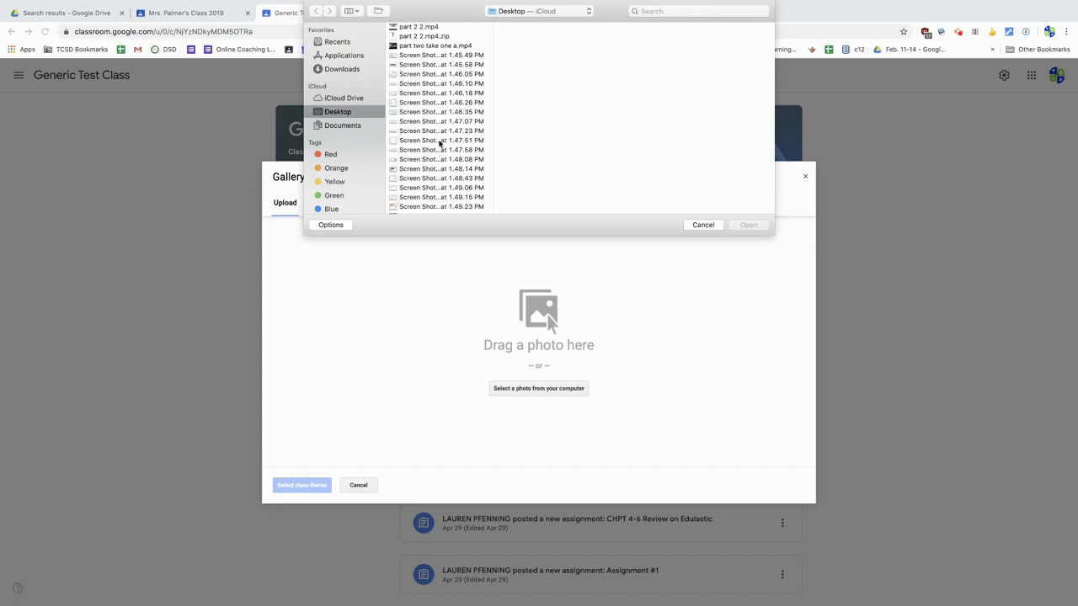
scroll(438, 190, down, 3)
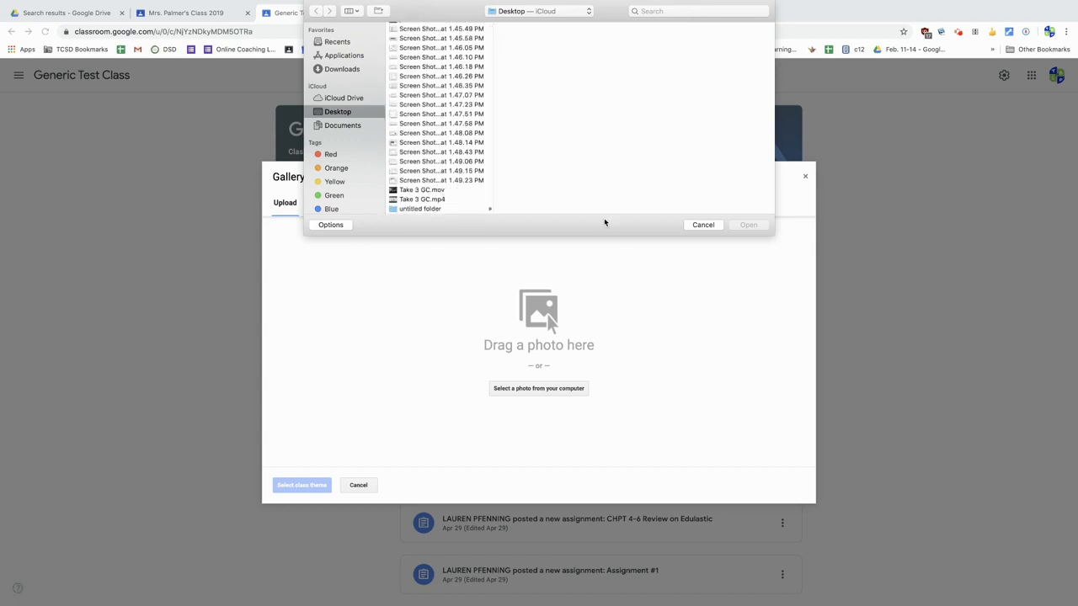
click(700, 226)
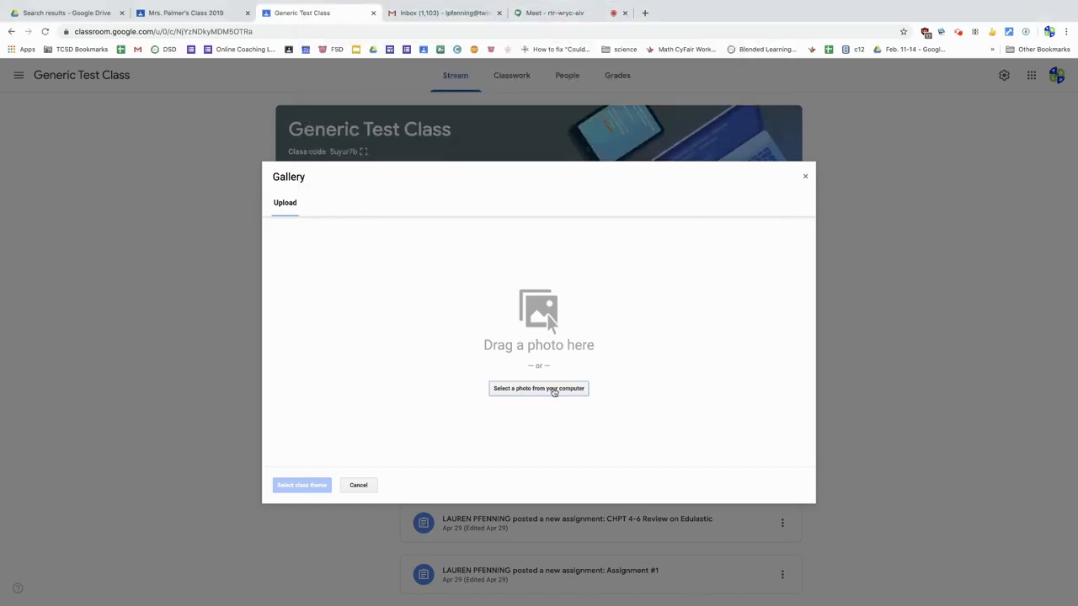
click(358, 485)
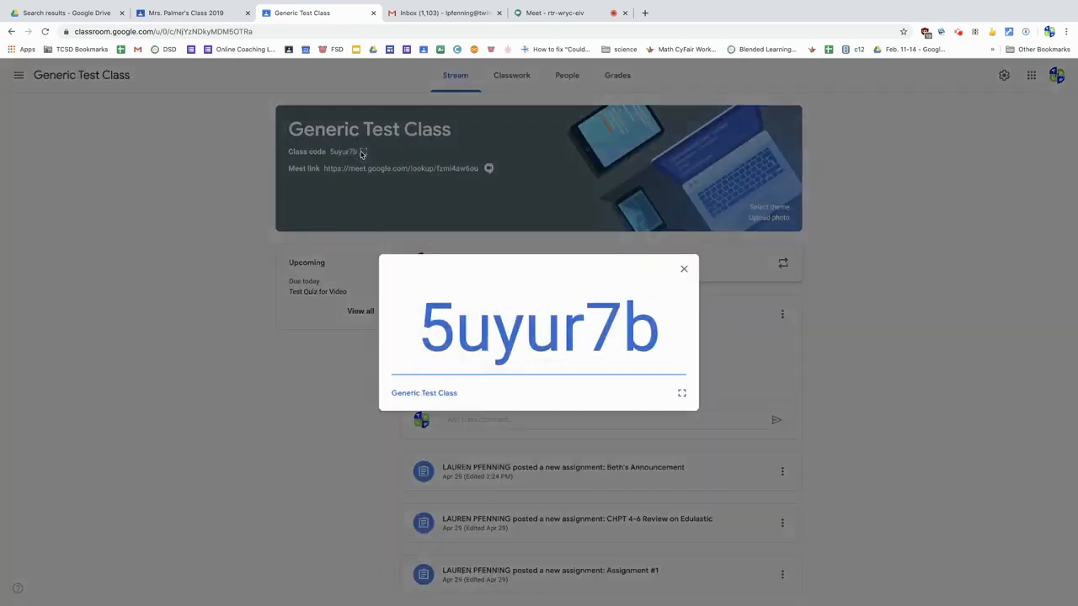
Step: Enlarge the class code to full-screen display and return to the class stream
click(362, 153)
click(682, 393)
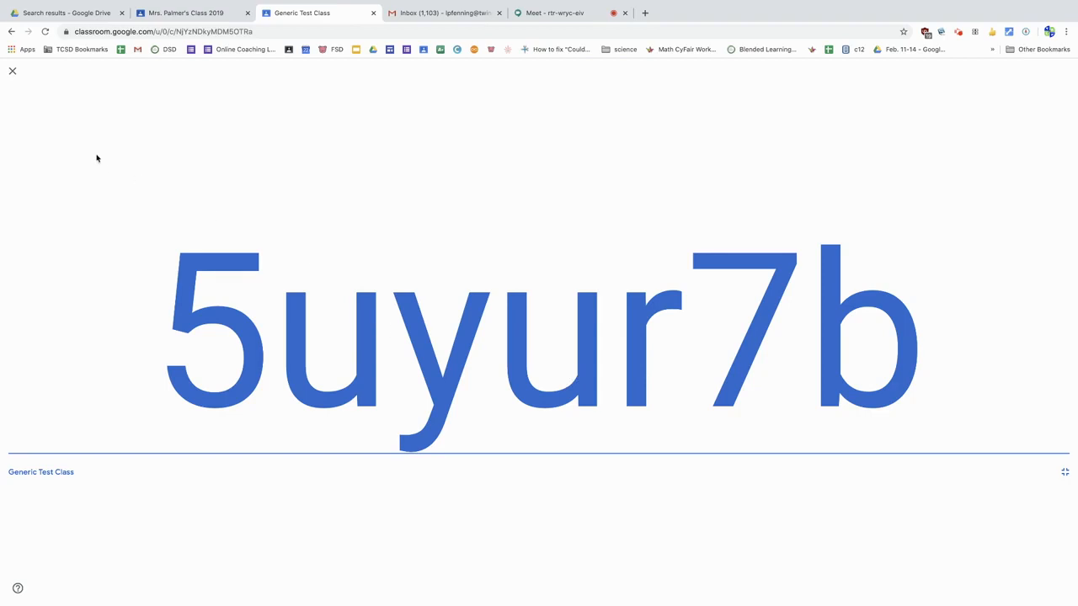
click(13, 72)
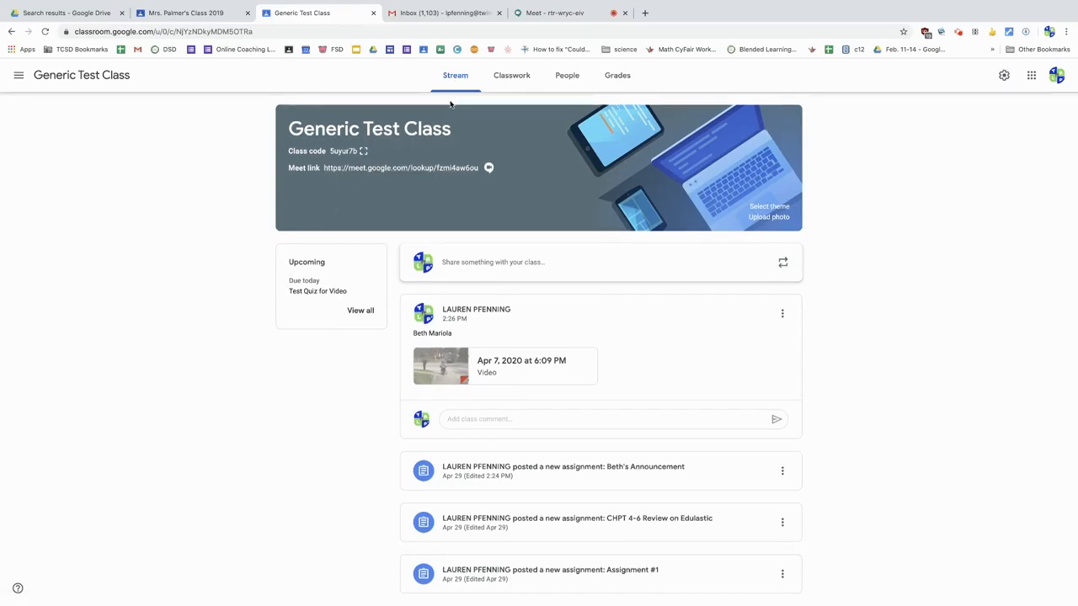
Step: Open the class's classwork page and look through its topics and the assignments under them
click(516, 80)
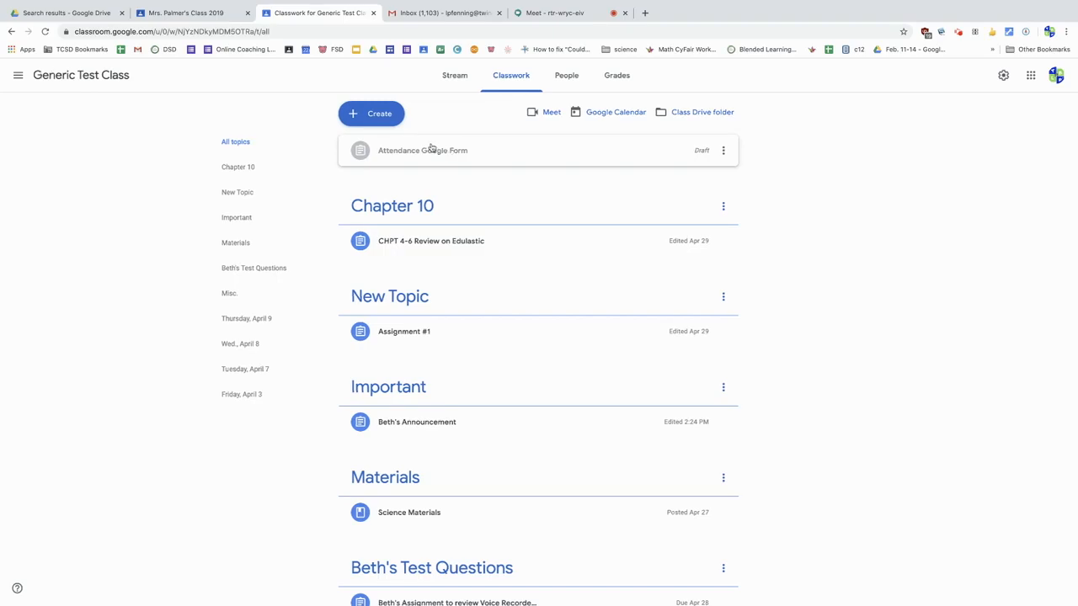
scroll(447, 218, down, 2)
scroll(448, 218, down, 5)
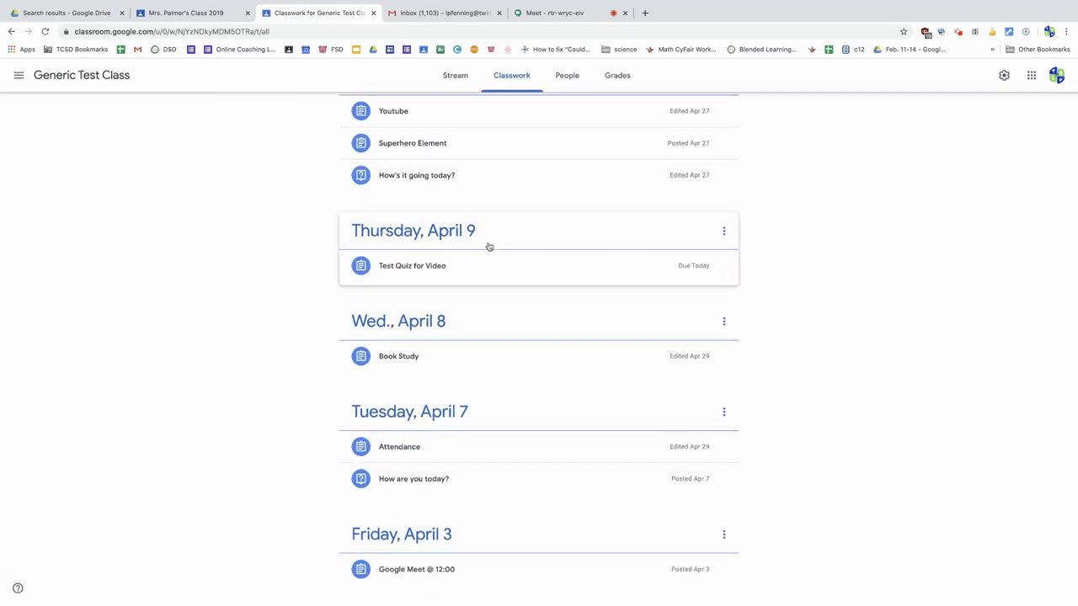
scroll(489, 247, up, 6)
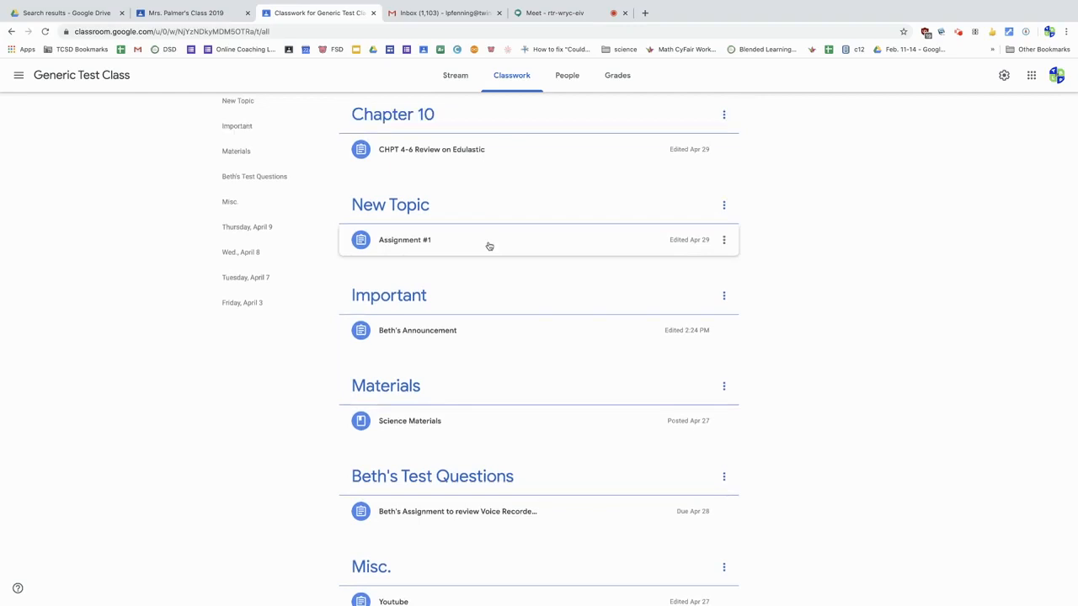
scroll(489, 246, up, 2)
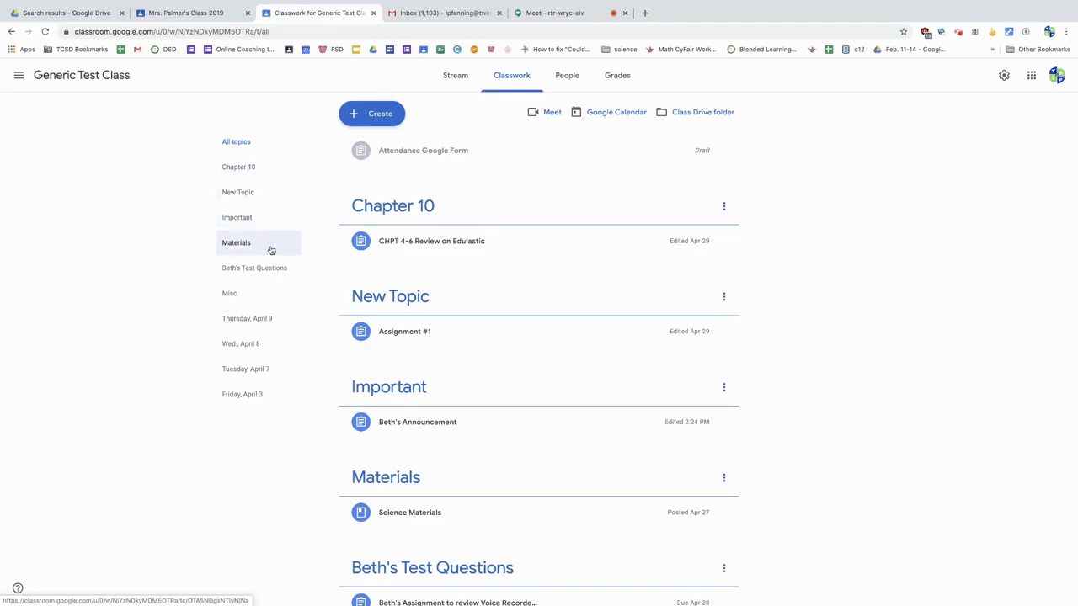
Step: View the Misc. and Materials topics individually, return to all topics, and look through the full classwork list
click(259, 304)
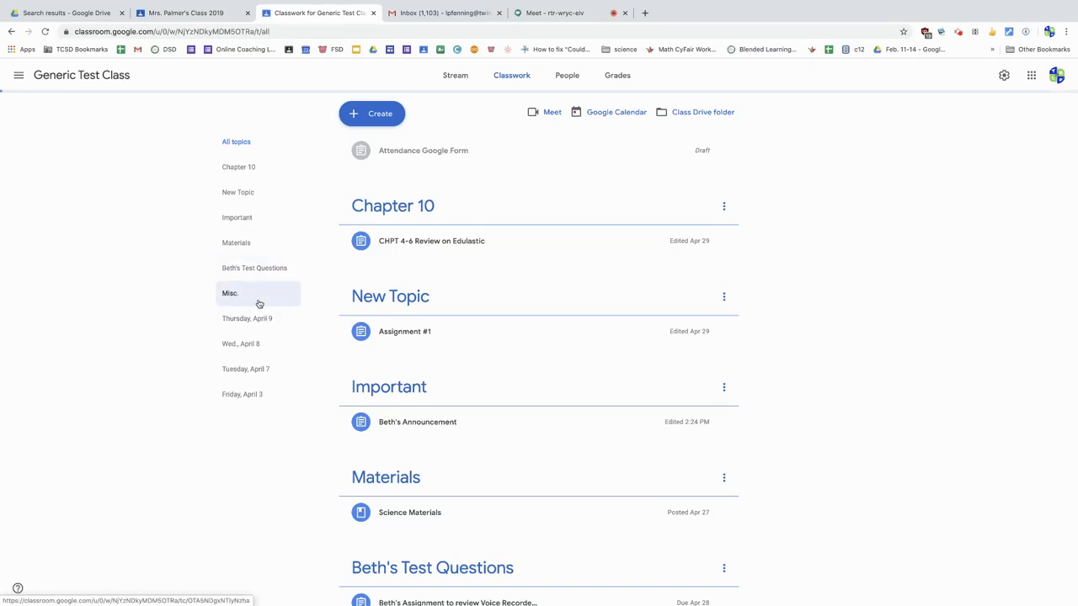
click(259, 249)
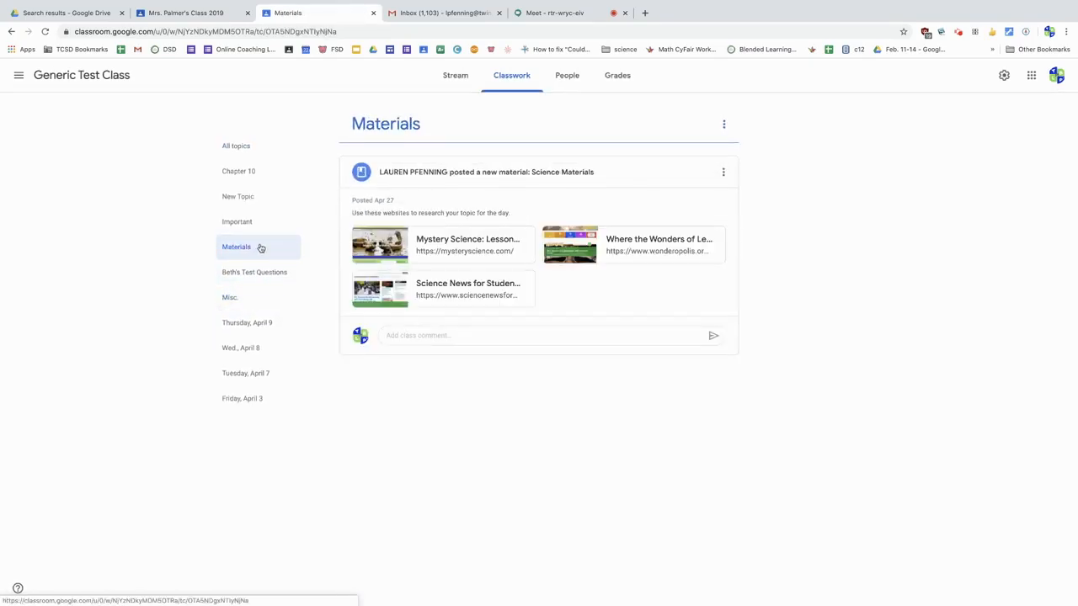
click(257, 149)
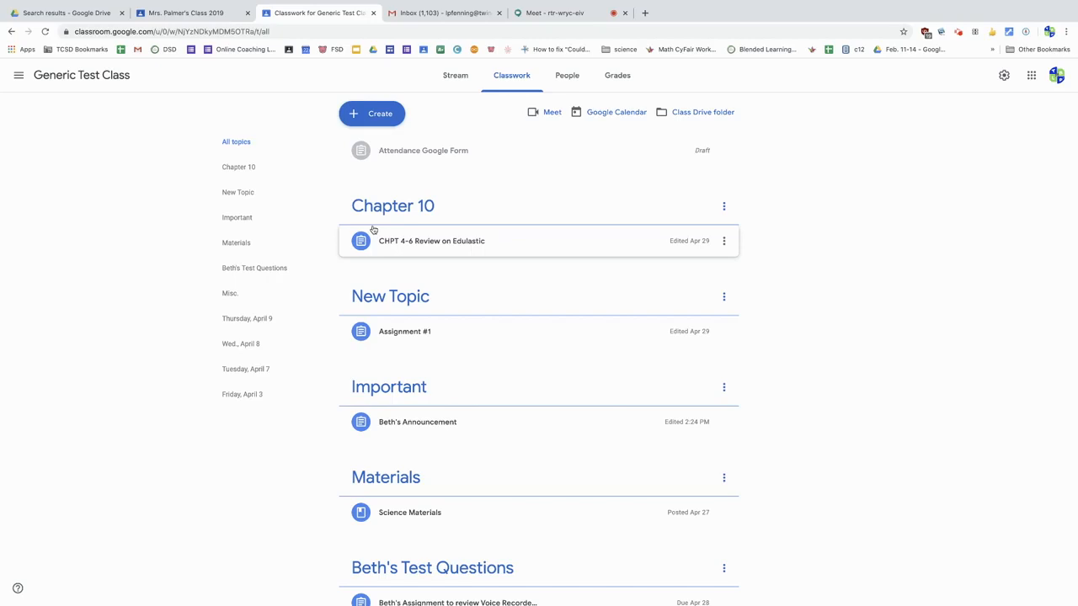
scroll(375, 283, down, 3)
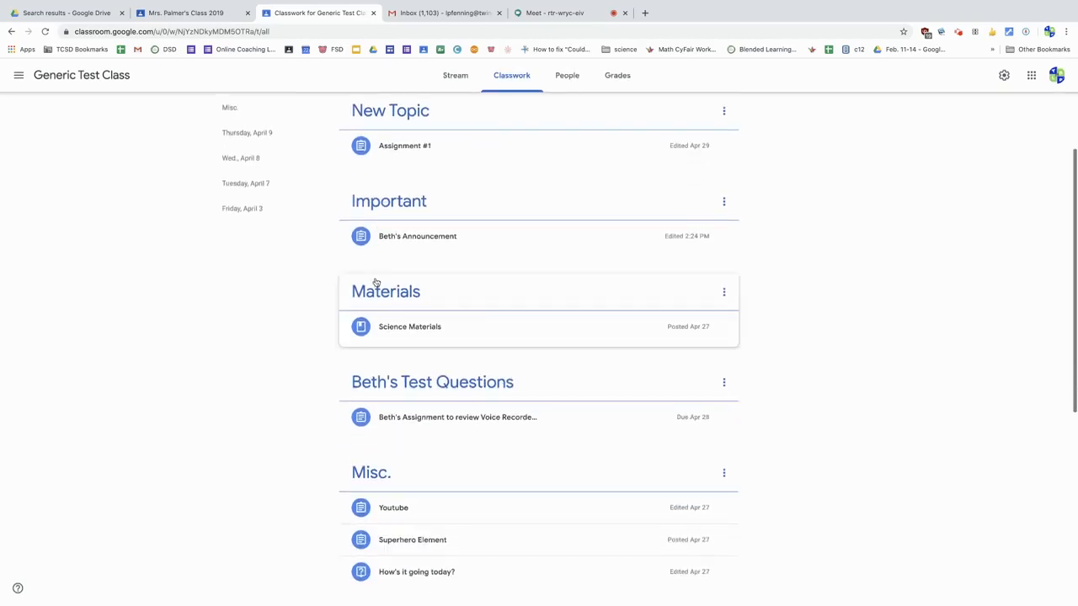
scroll(376, 282, down, 1)
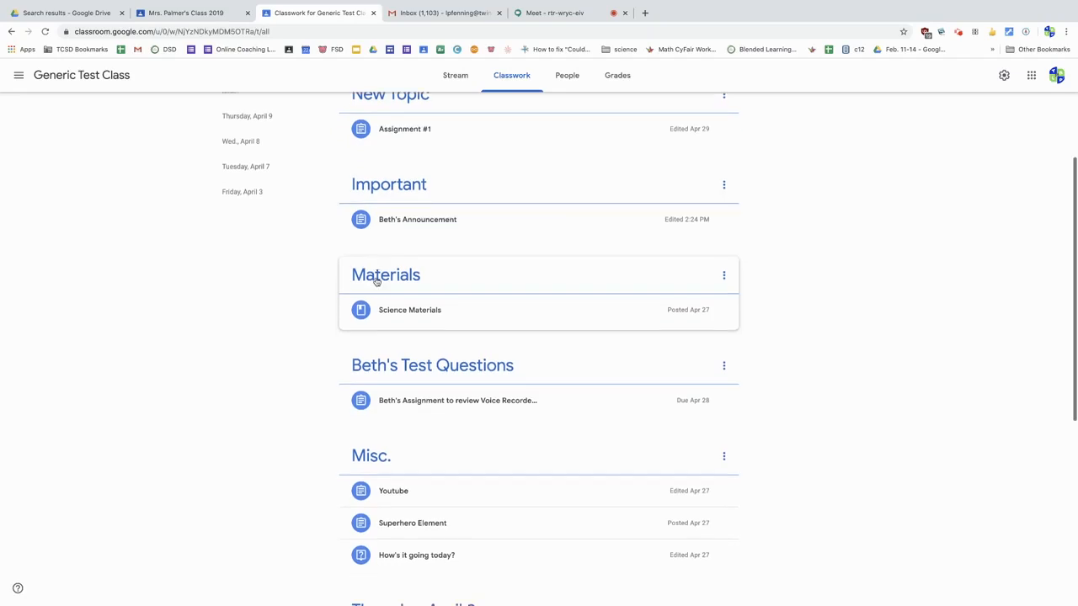
scroll(375, 279, up, 3)
scroll(378, 282, up, 1)
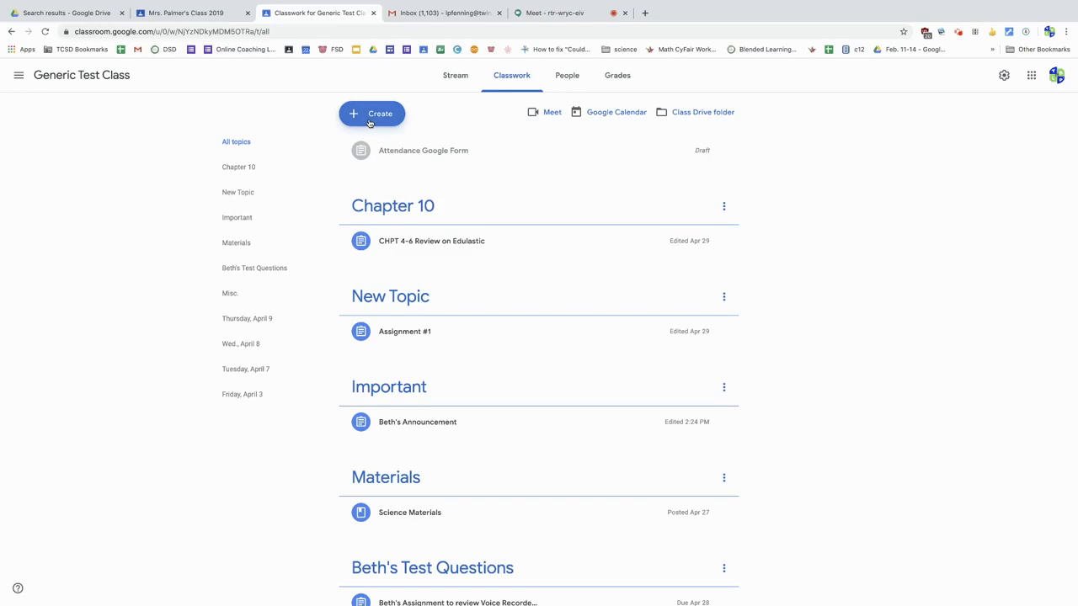
Step: Move the Chapter 10 topic down one place so it sits below New Topic in the classwork list
scroll(387, 241, down, 7)
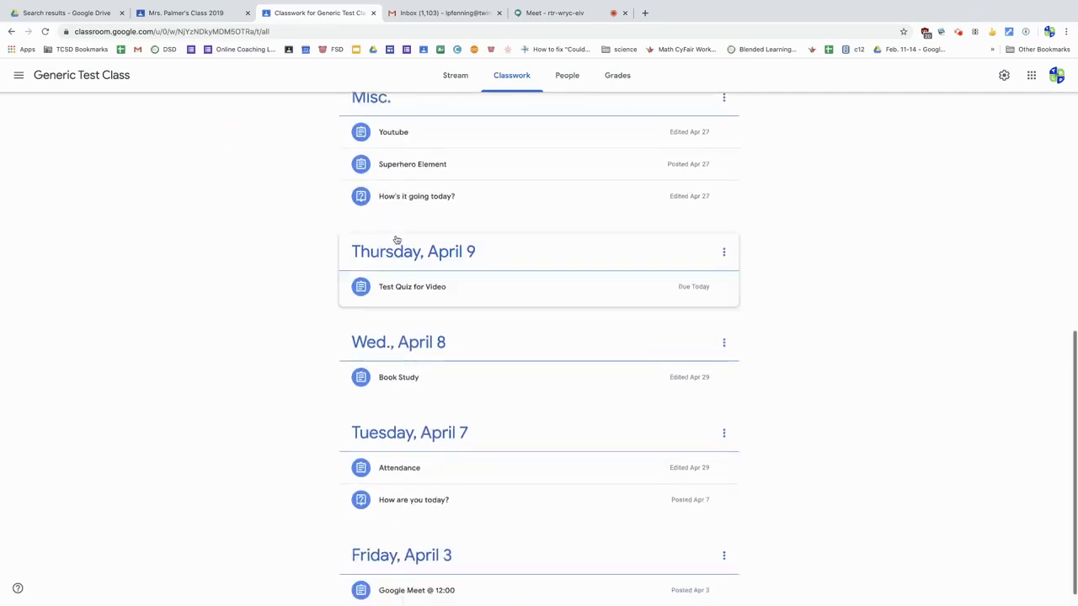
scroll(396, 235, up, 5)
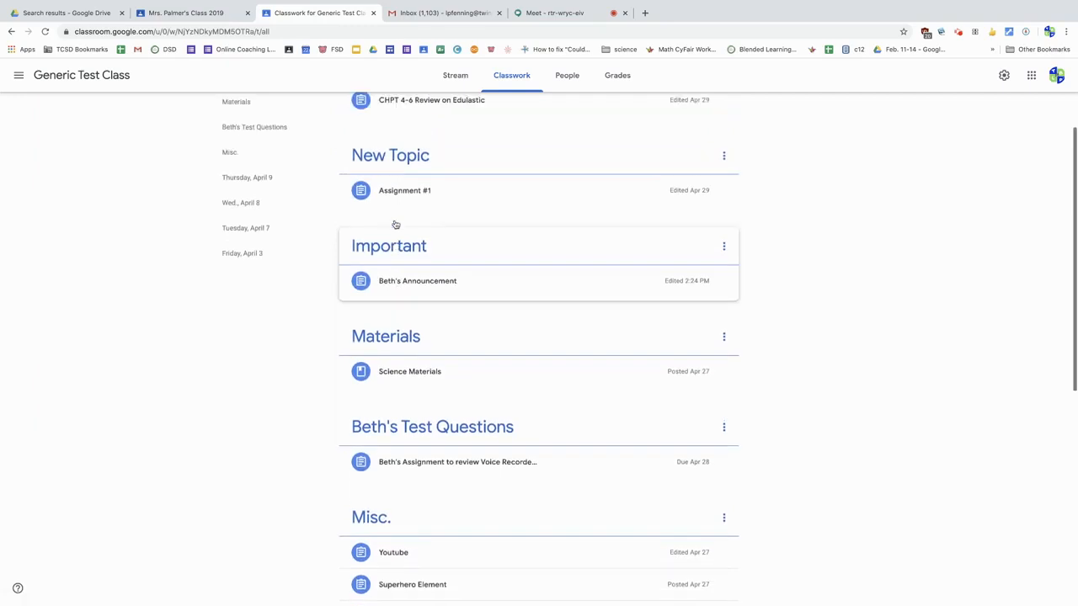
scroll(396, 224, up, 2)
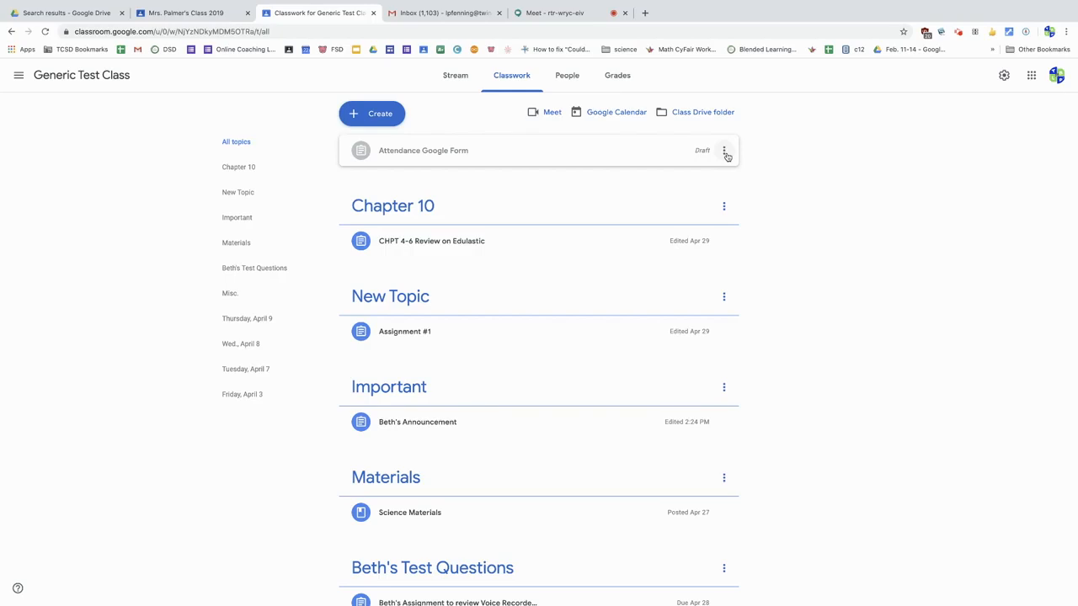
click(724, 207)
click(704, 306)
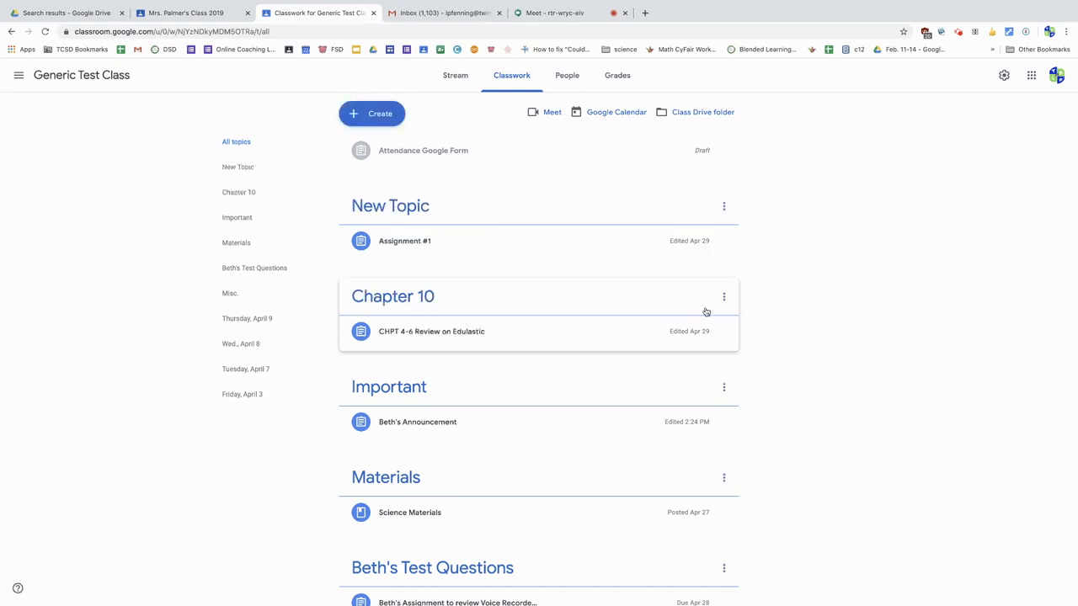
Step: Move the Materials topic up in the classwork list to the first place, above New Topic
scroll(712, 313, down, 3)
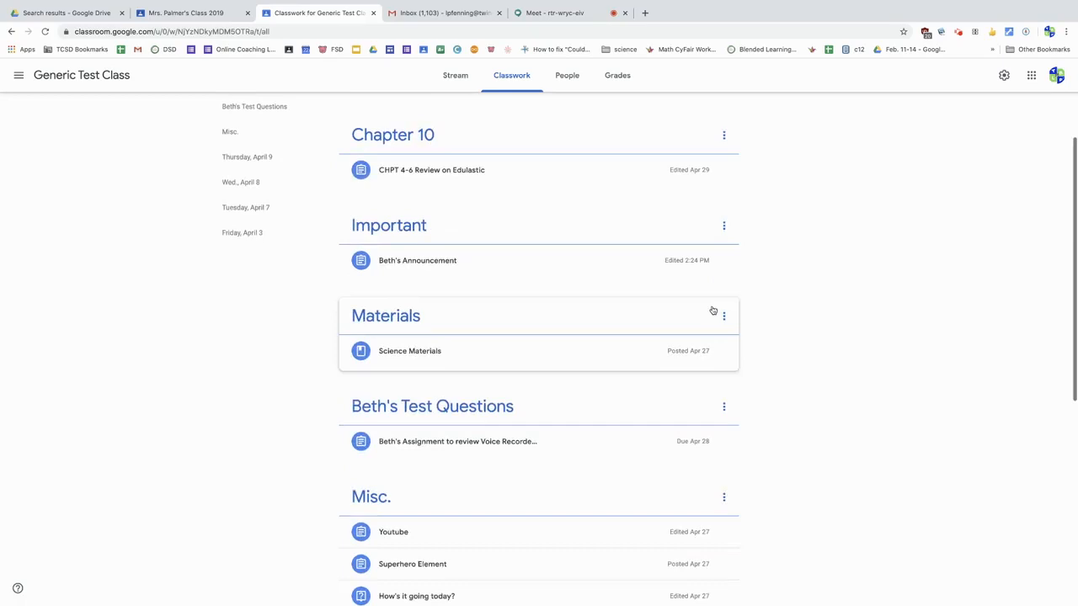
click(723, 308)
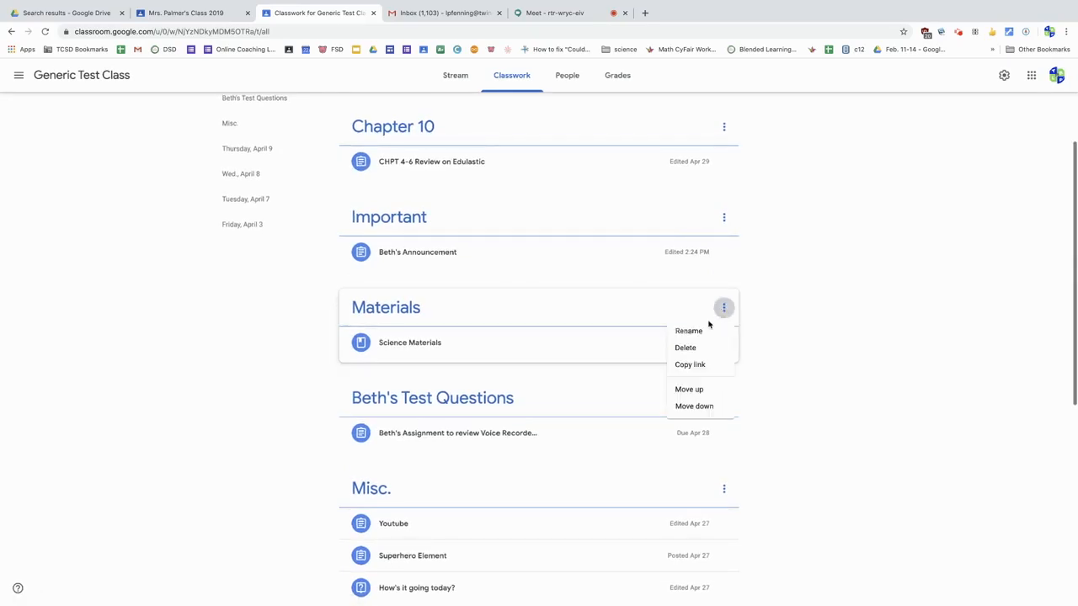
click(701, 393)
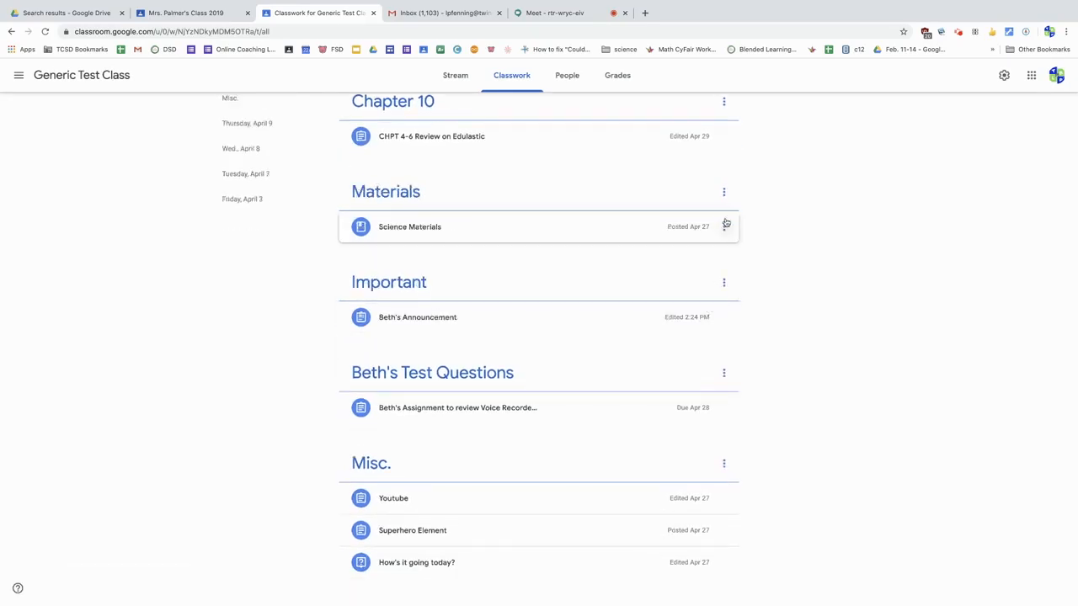
click(723, 192)
click(712, 284)
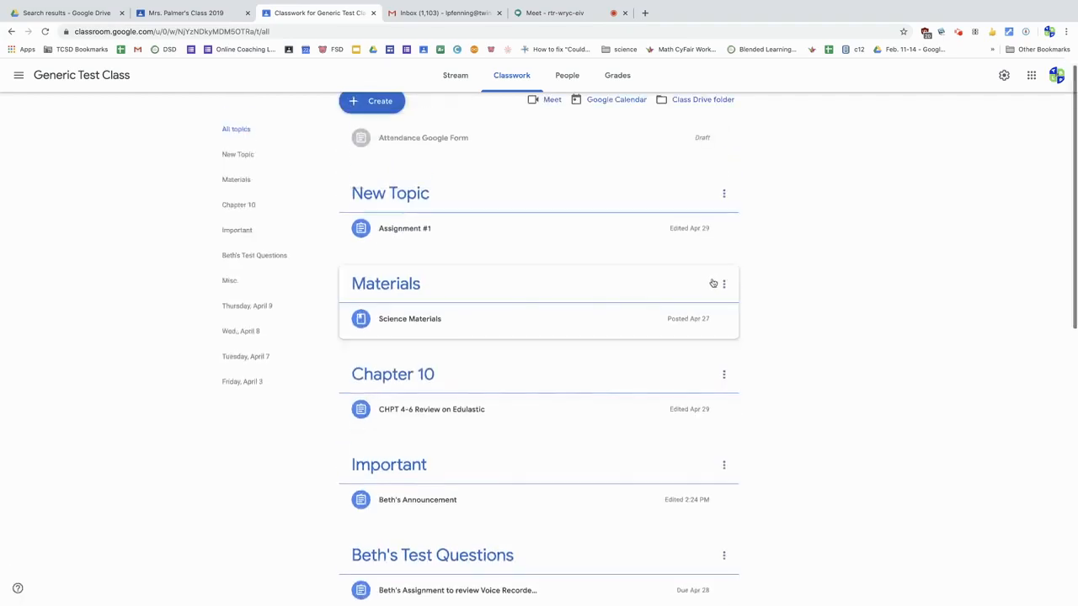
click(723, 284)
click(695, 365)
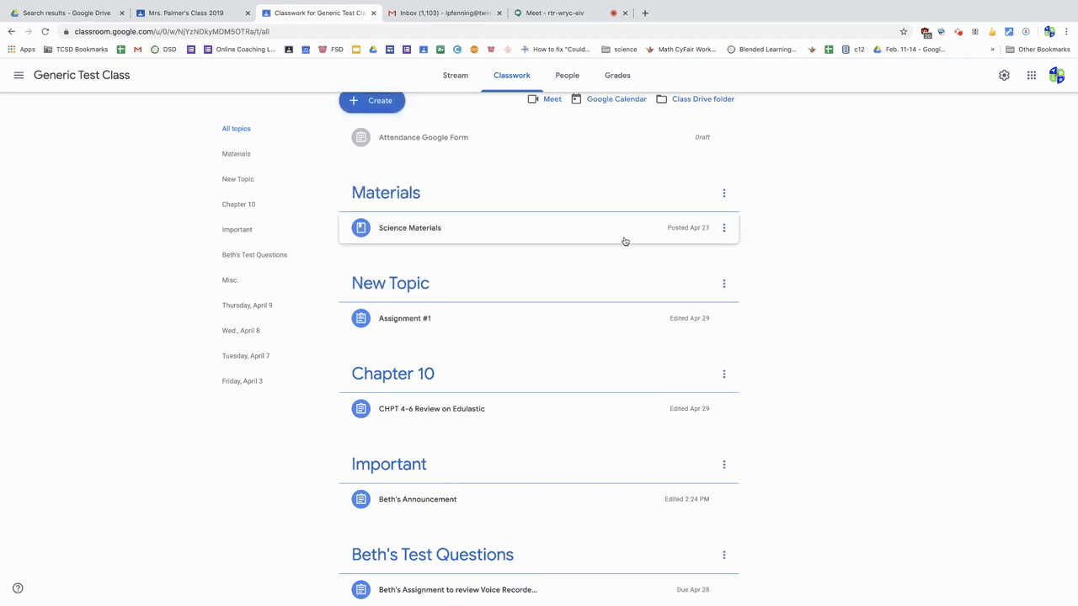
Step: Create an assignment titled "Assignment #2" with the instructions "Please read." and view its attachment options
scroll(624, 242, up, 1)
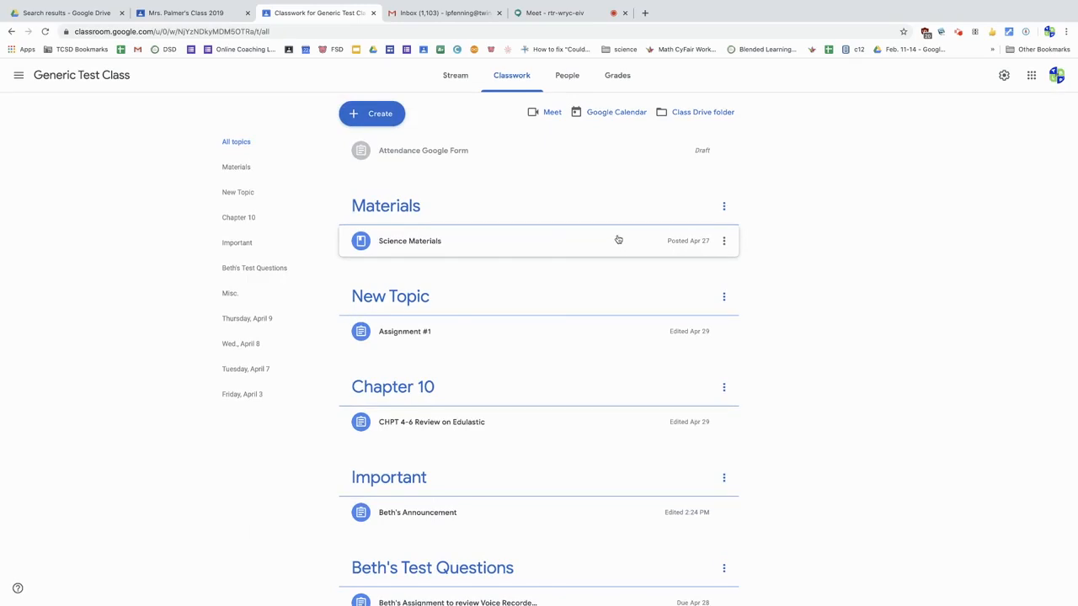
click(374, 118)
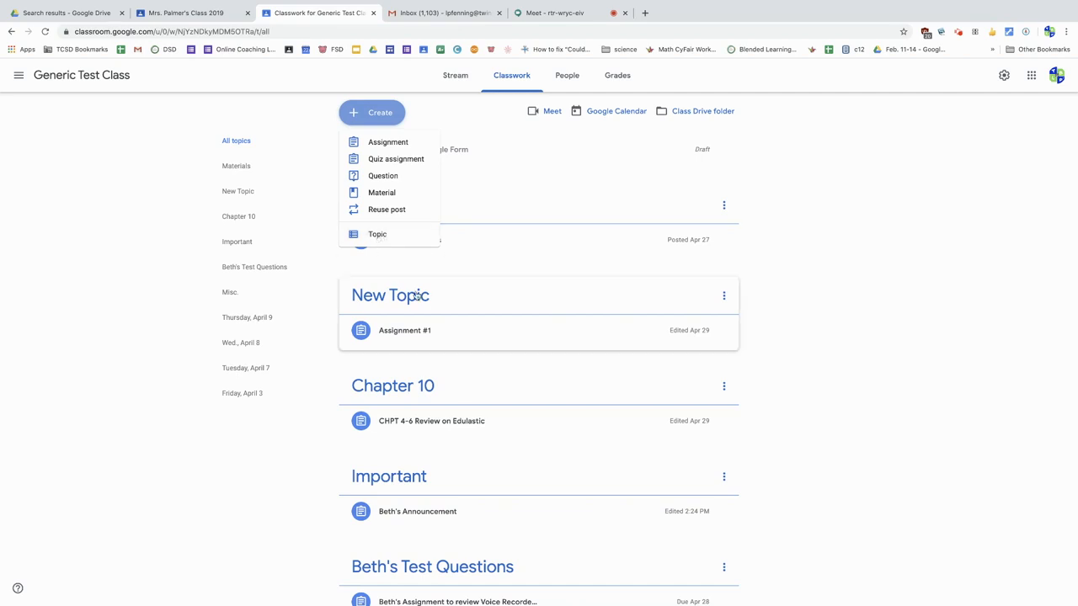
click(390, 145)
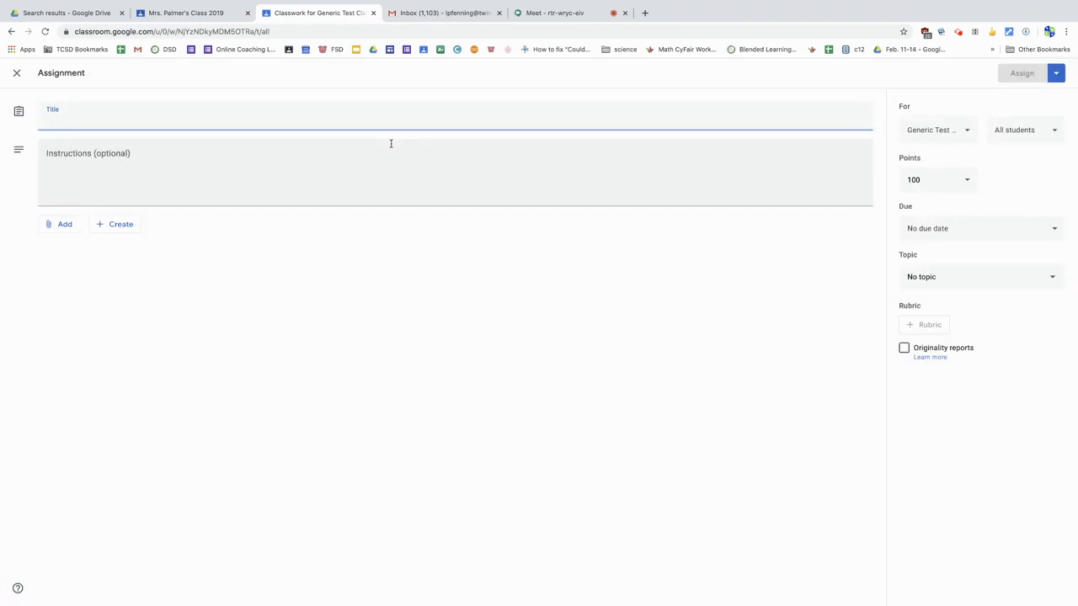
text(As)
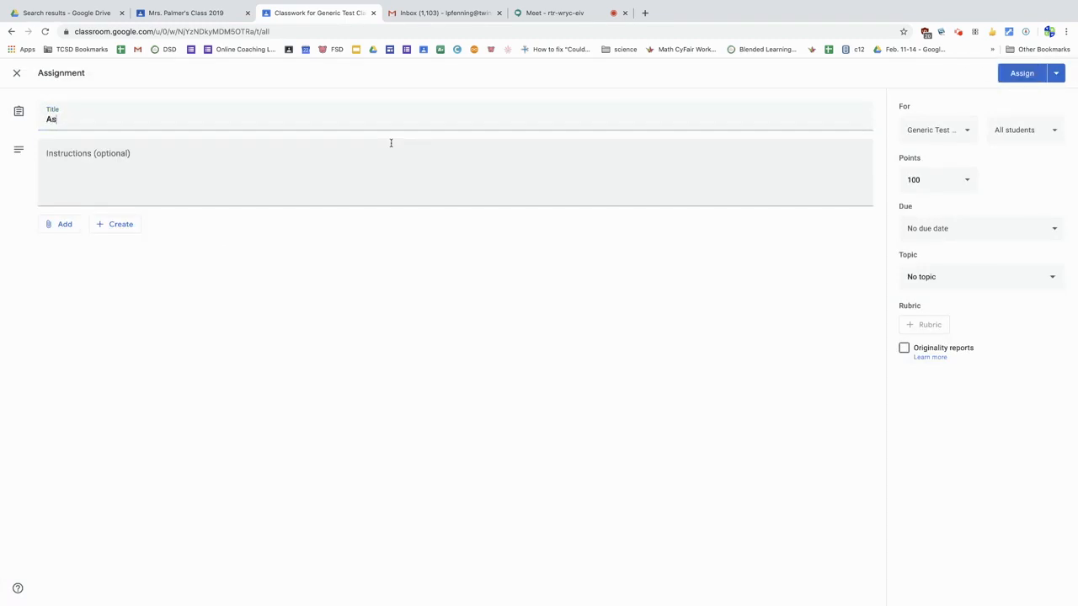
text(signment #2)
click(391, 144)
text(Please read.)
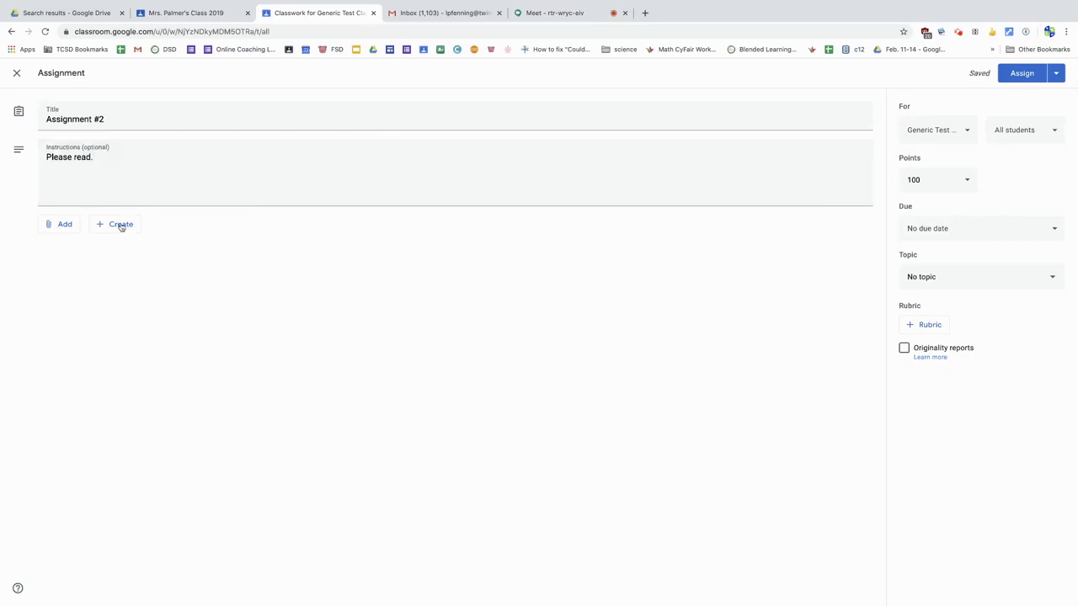
click(66, 228)
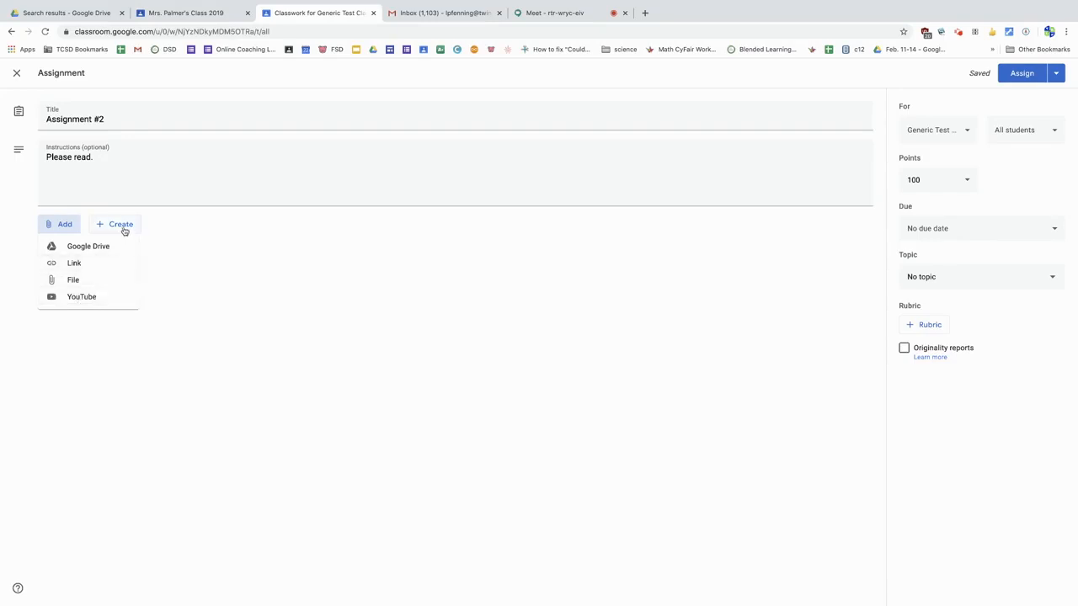
click(344, 252)
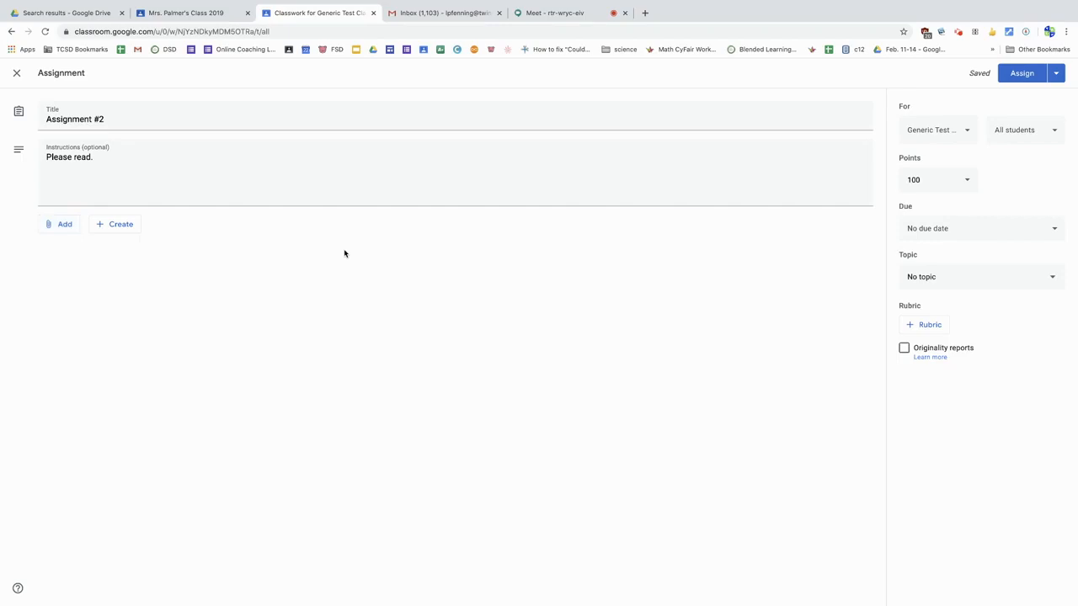
Step: Add the two Blended Learning classes and a test class as recipients, and reduce the selection to two classes
click(965, 133)
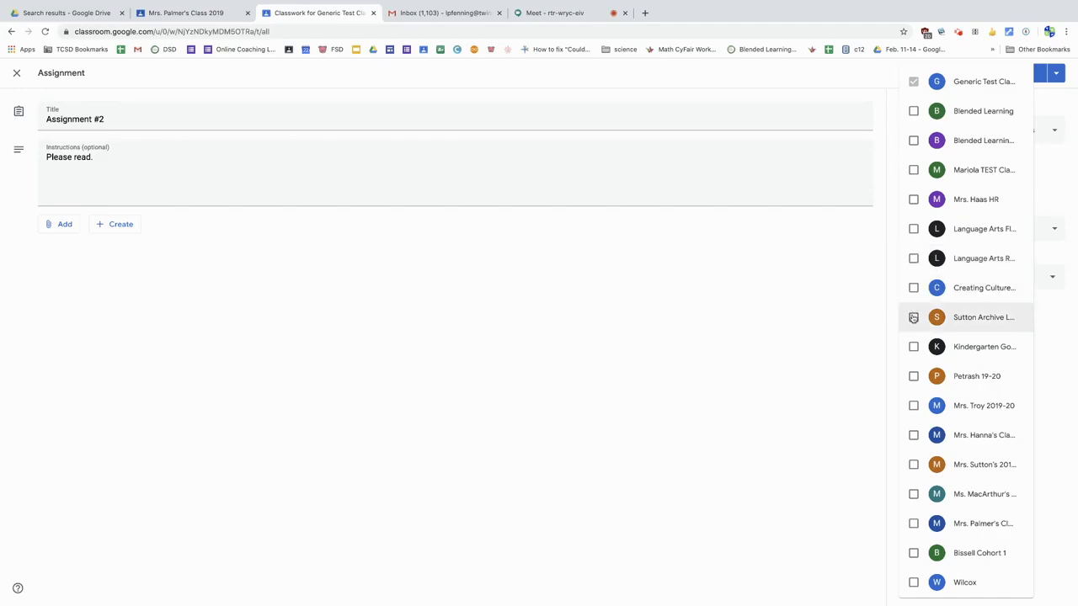
click(915, 112)
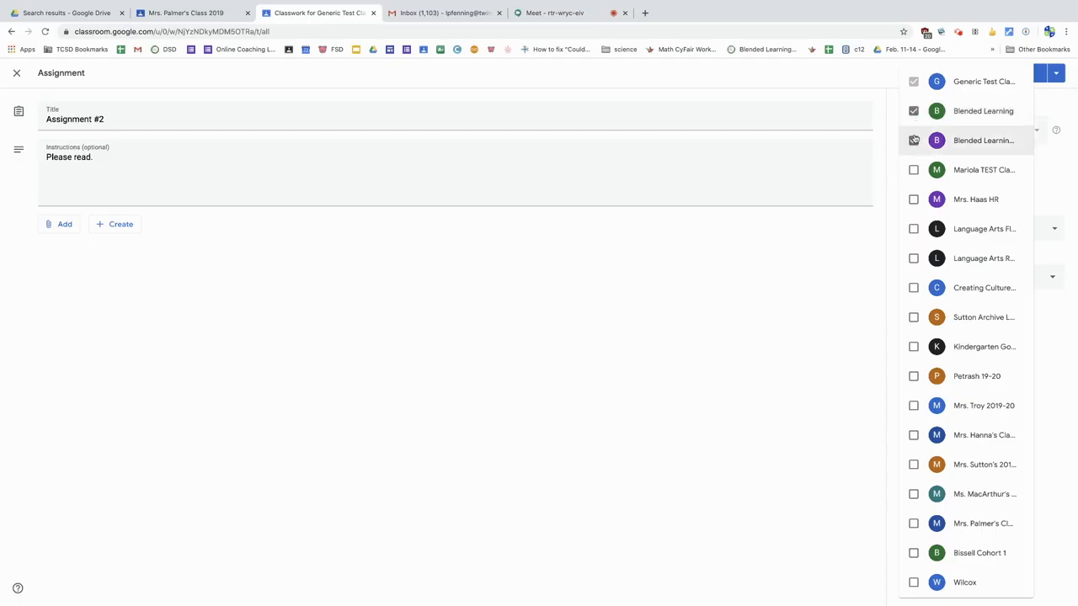
click(915, 140)
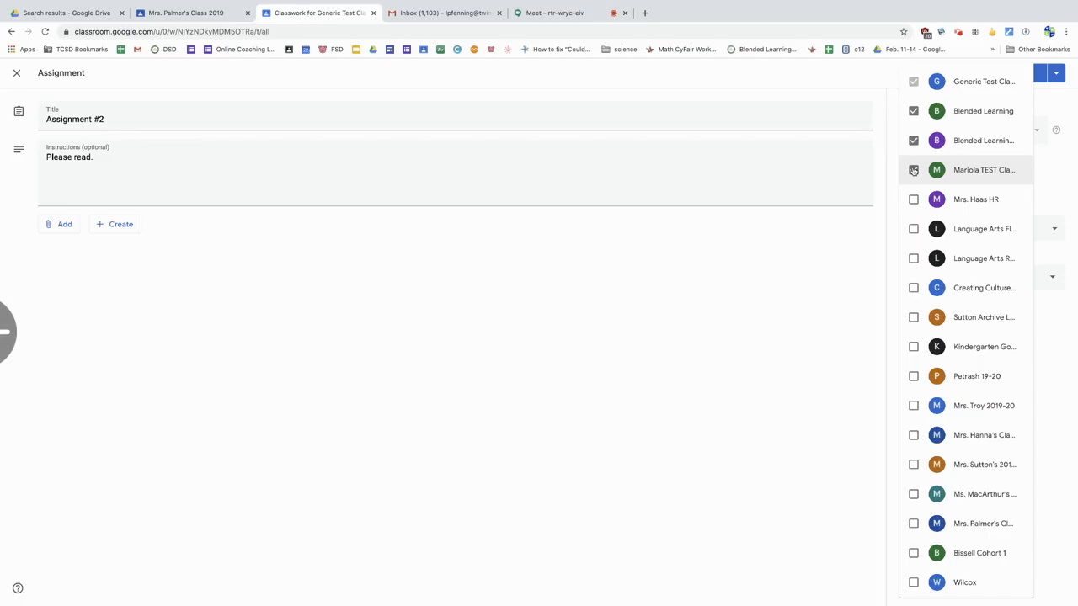
click(913, 170)
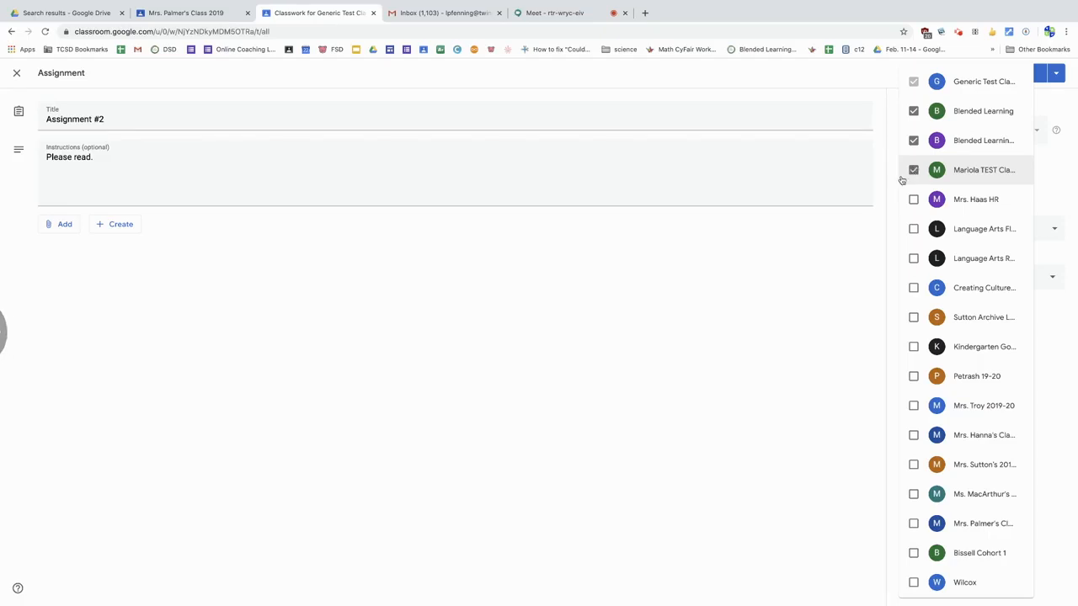
click(869, 231)
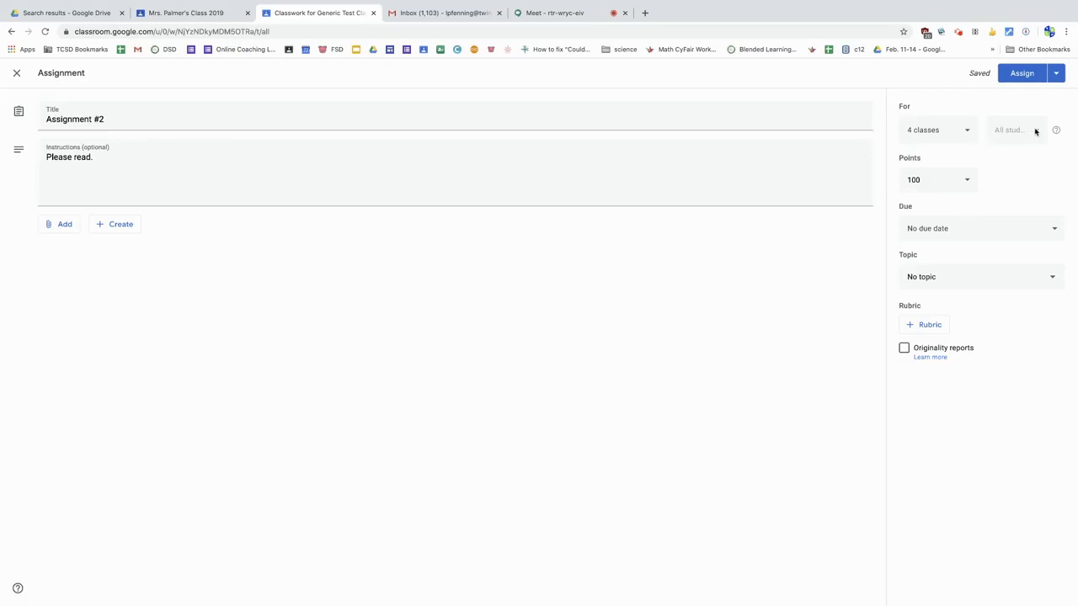
click(968, 131)
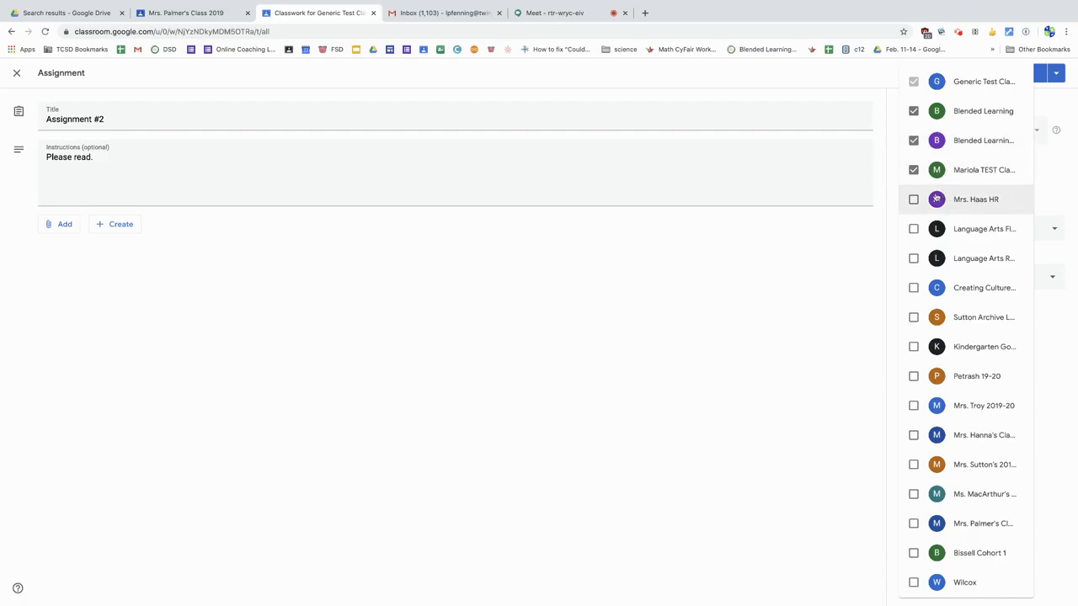
click(881, 222)
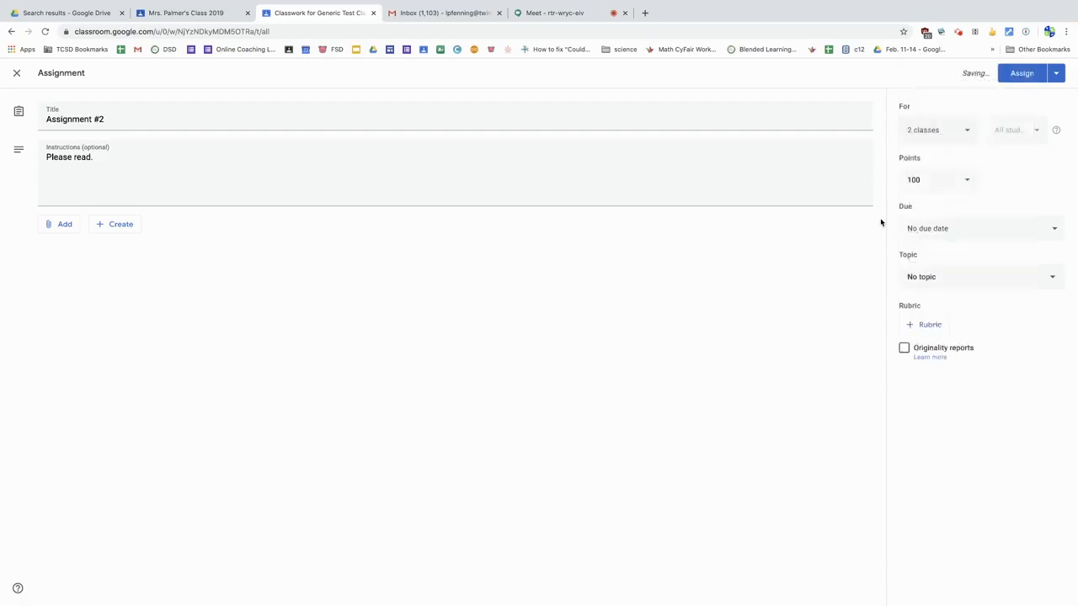
Step: Set the assignment to Ungraded and its due date to May 1, 2020 at 11:59 PM
click(924, 178)
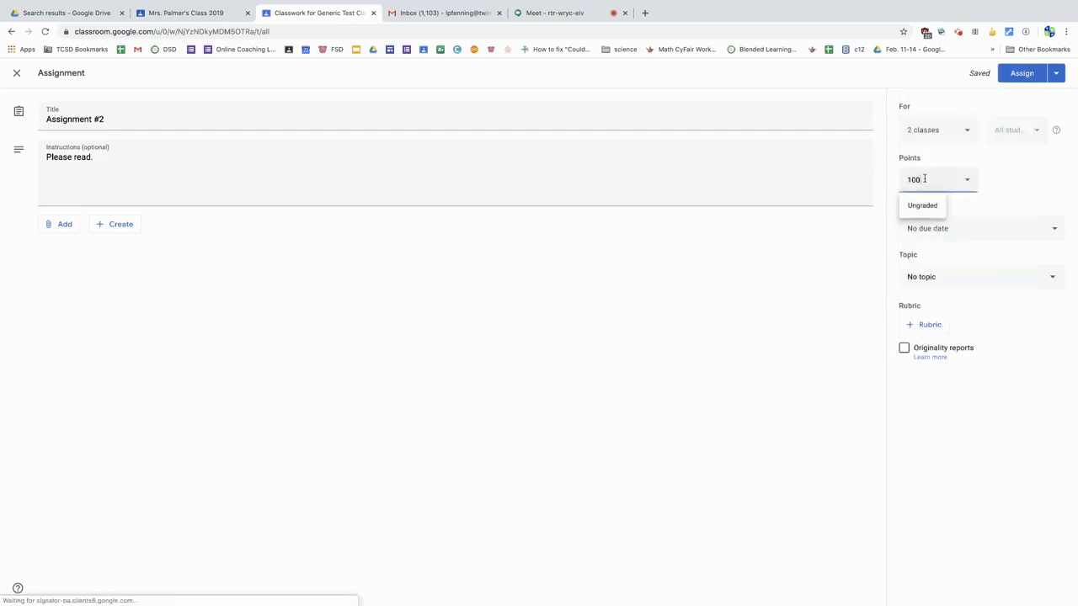
click(924, 206)
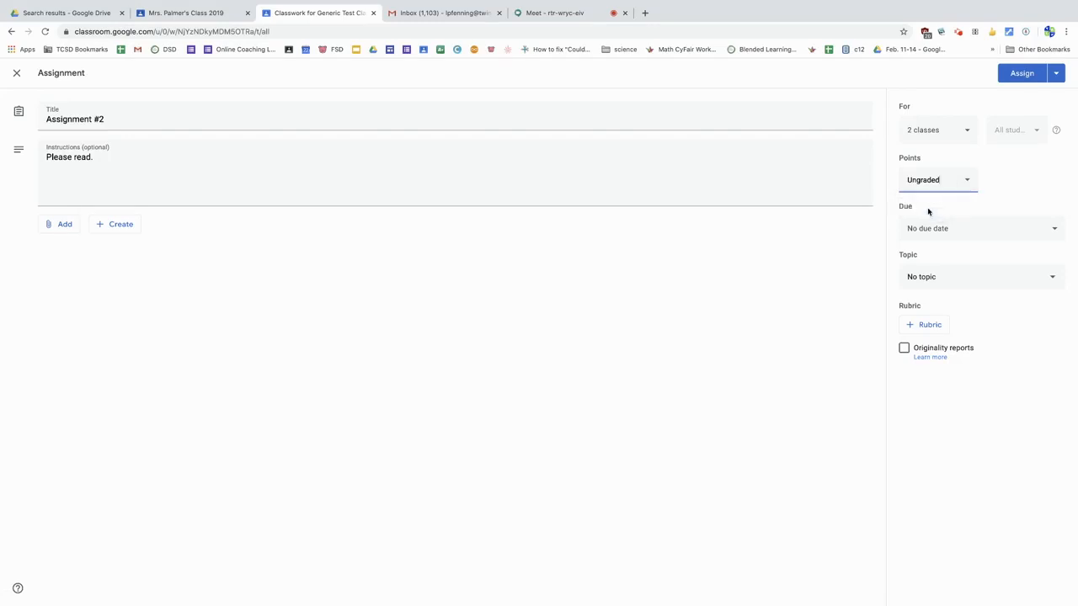
click(1049, 228)
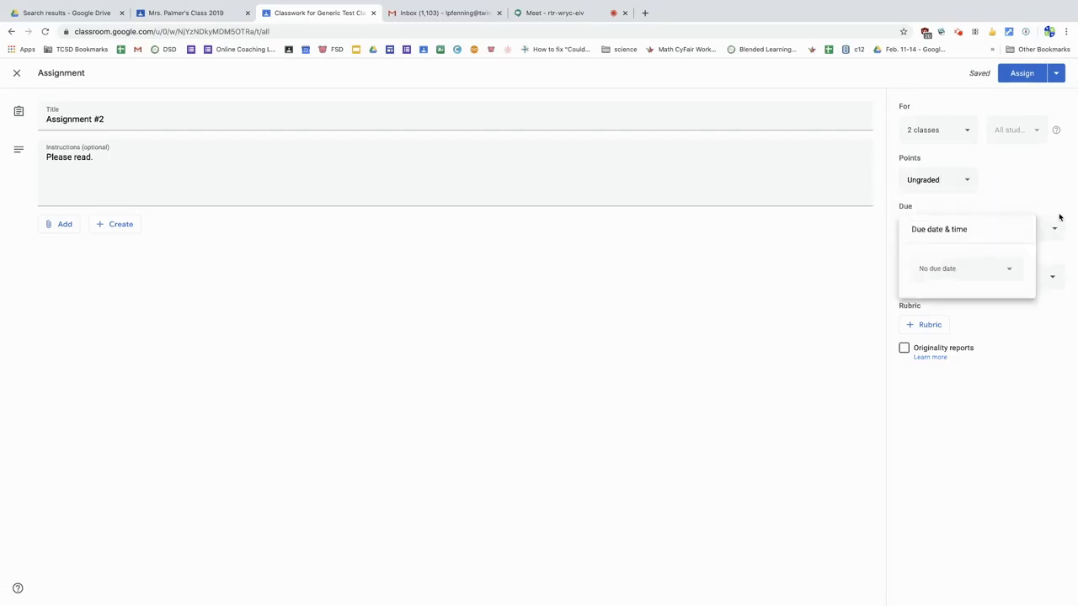
click(1014, 276)
click(1003, 321)
click(988, 299)
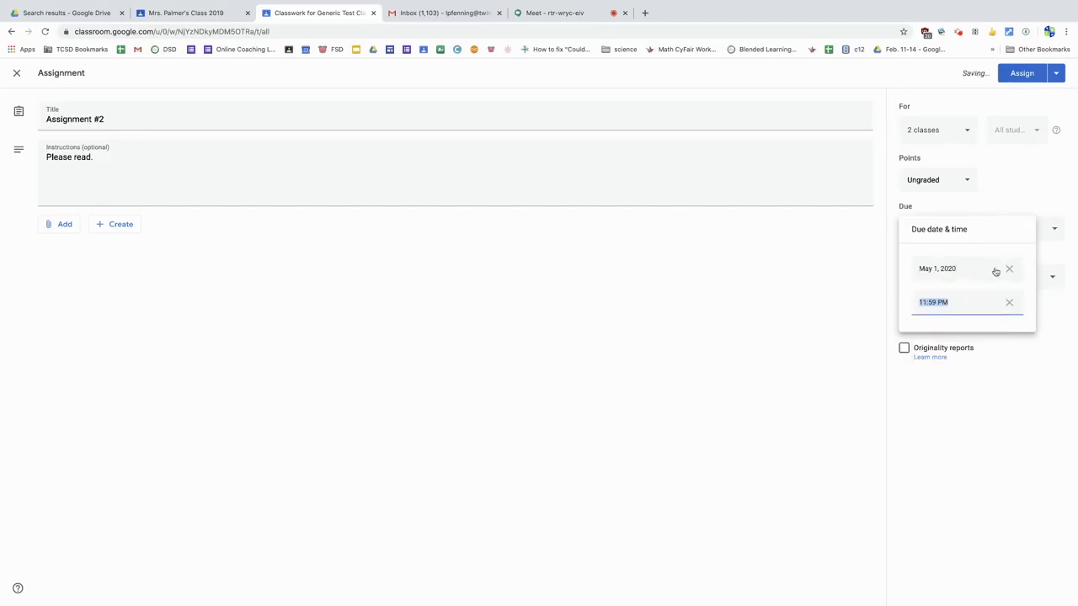
click(890, 248)
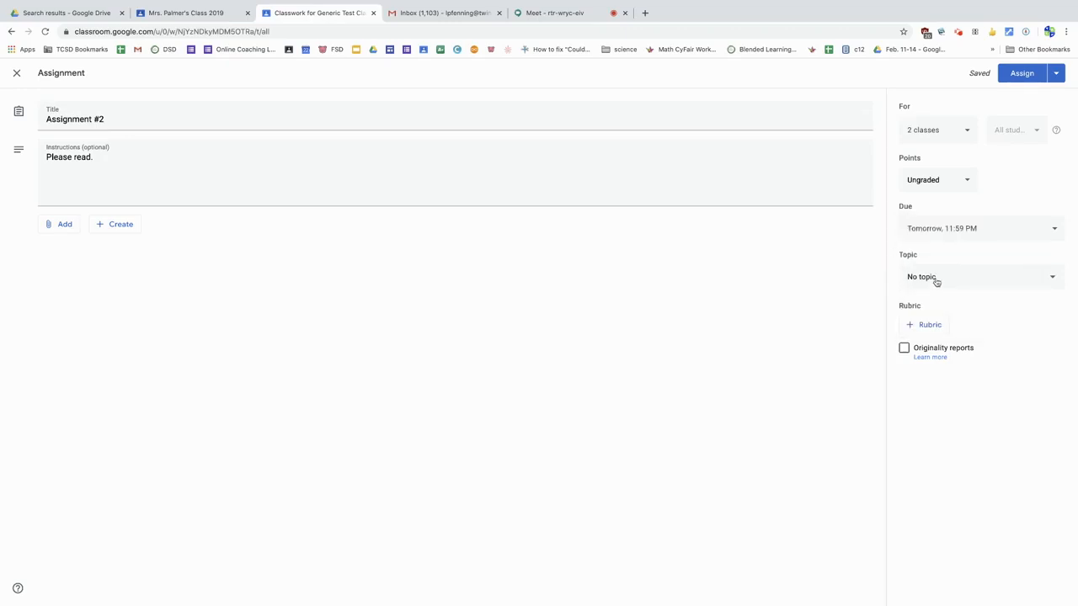
Step: Create a topic named "New Topic" for the assignment
click(1054, 279)
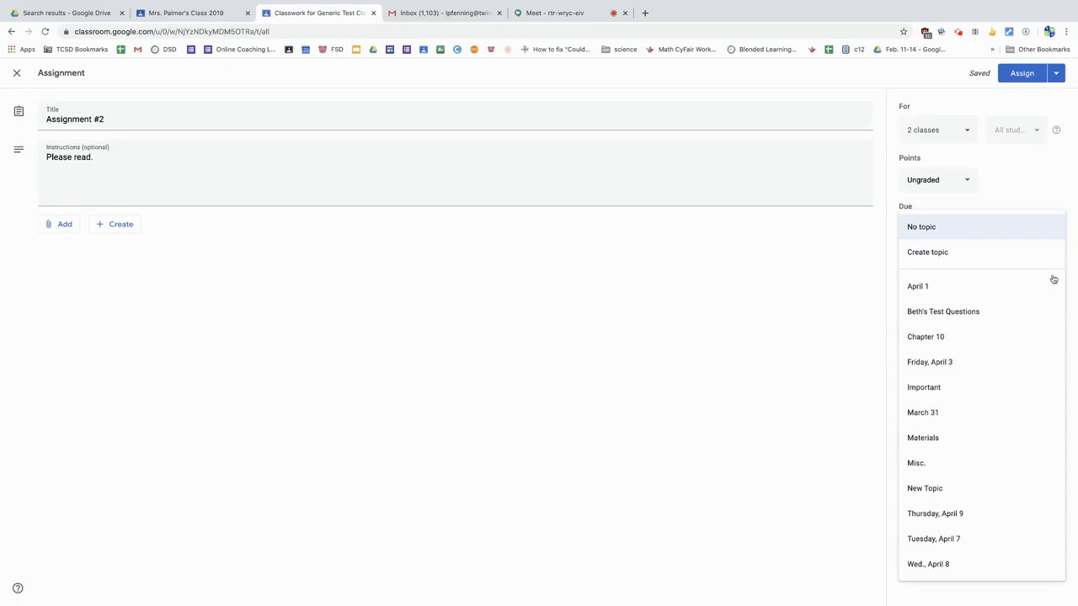
click(946, 252)
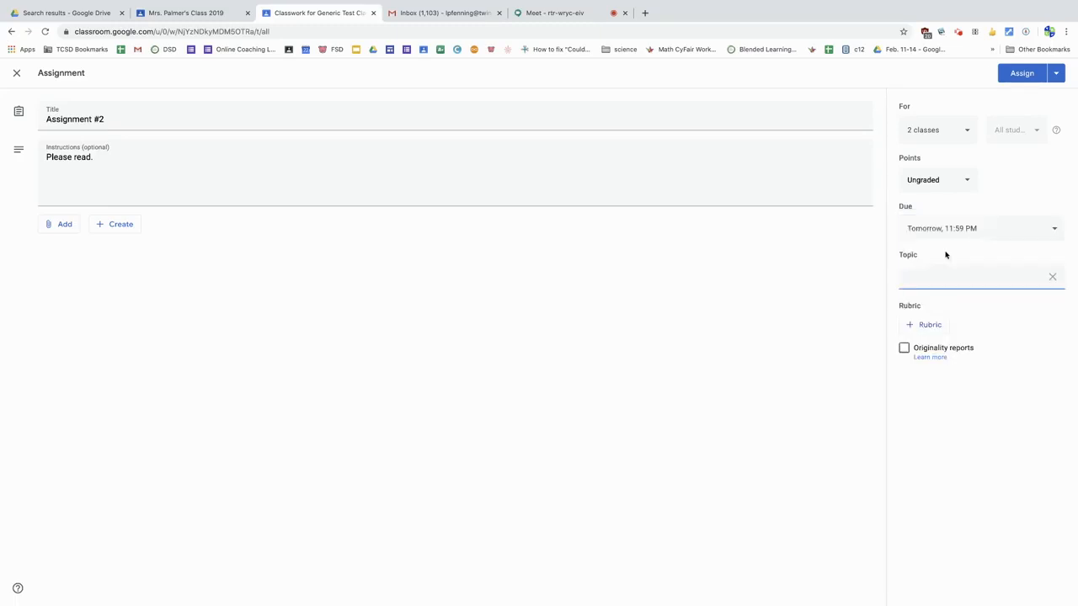
text(New)
text(Topic)
click(862, 310)
Step: Discard the Assignment #2 draft and return to the classwork list
click(1054, 74)
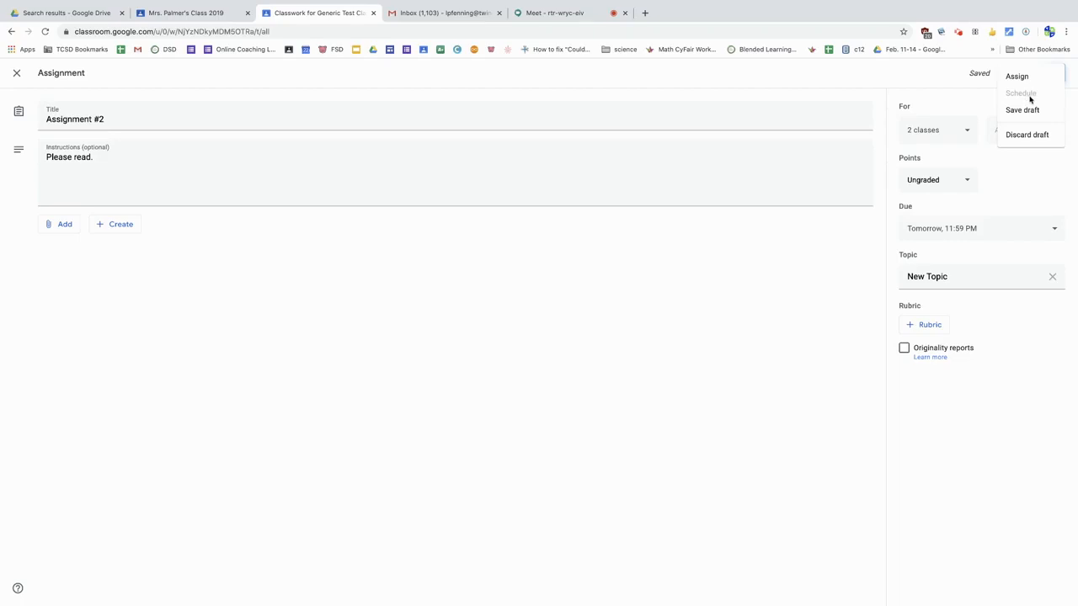
click(1037, 143)
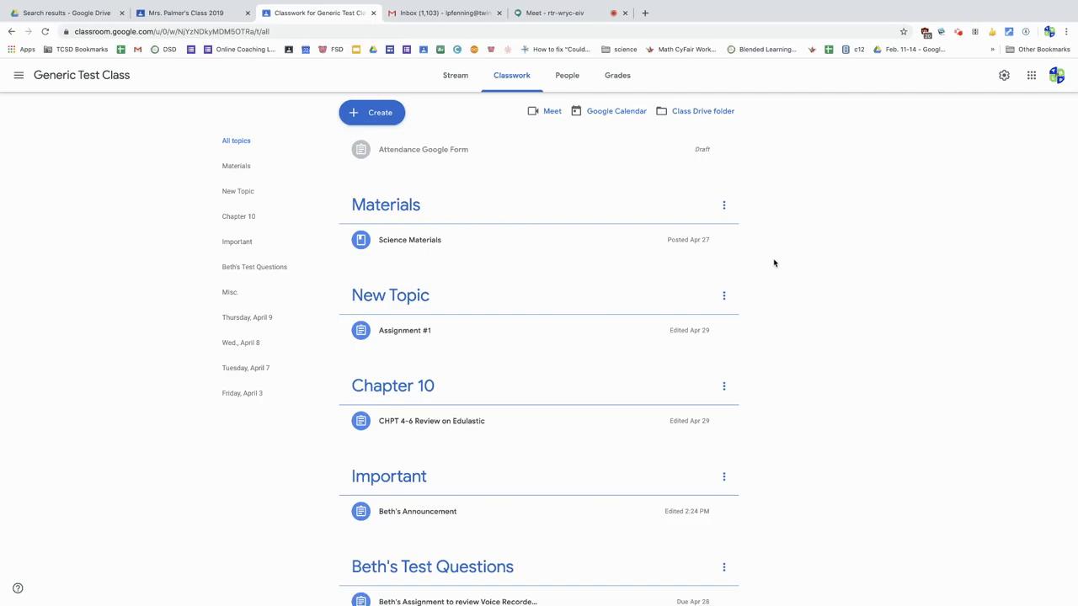
Step: Open the class's Google Calendar from the classwork page
scroll(673, 226, down, 1)
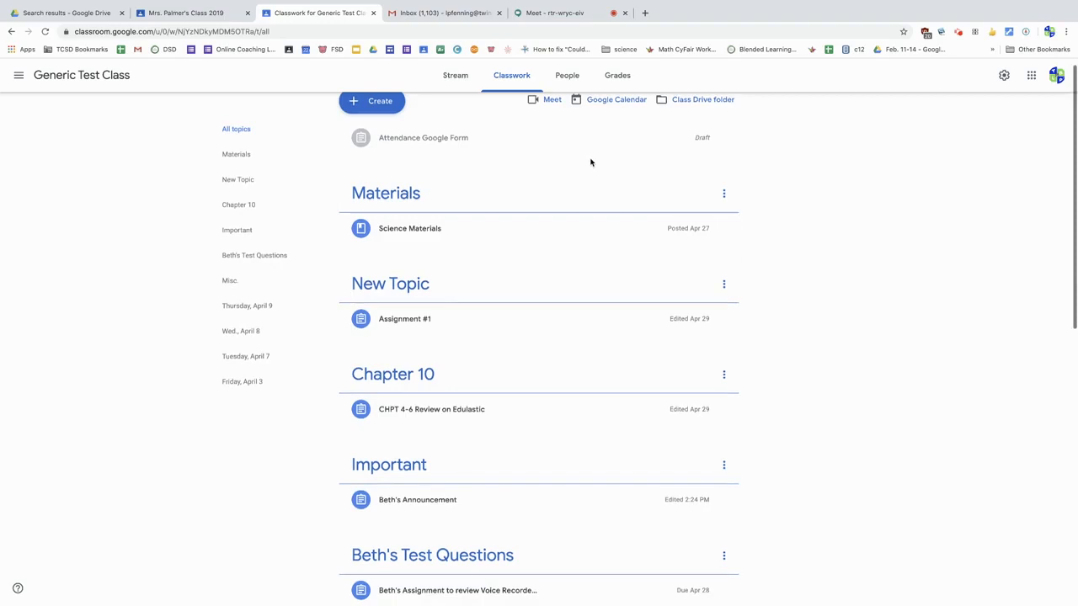
scroll(591, 166, up, 1)
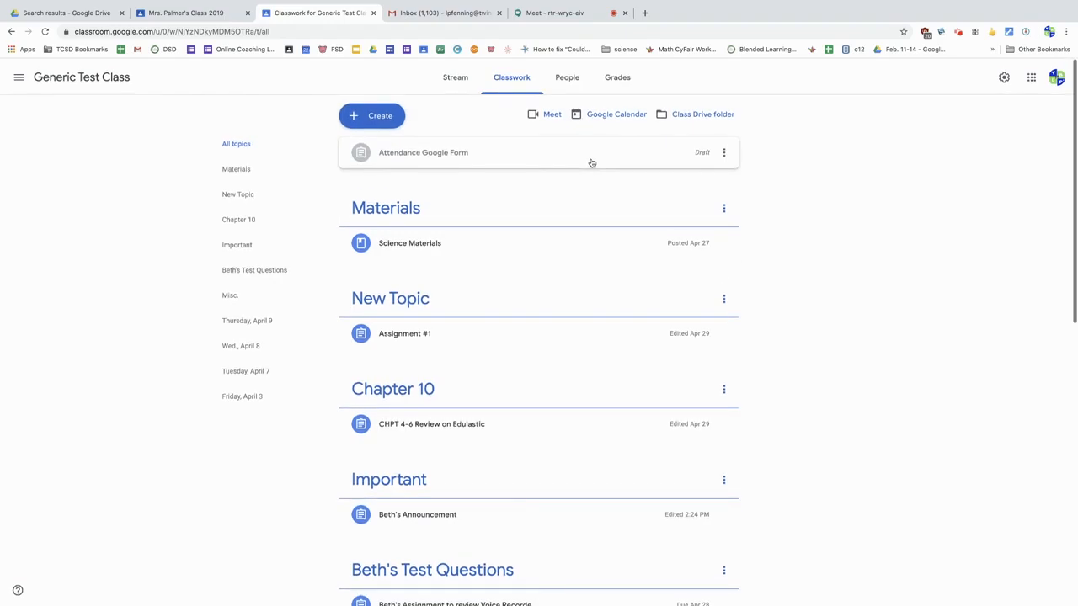
click(602, 117)
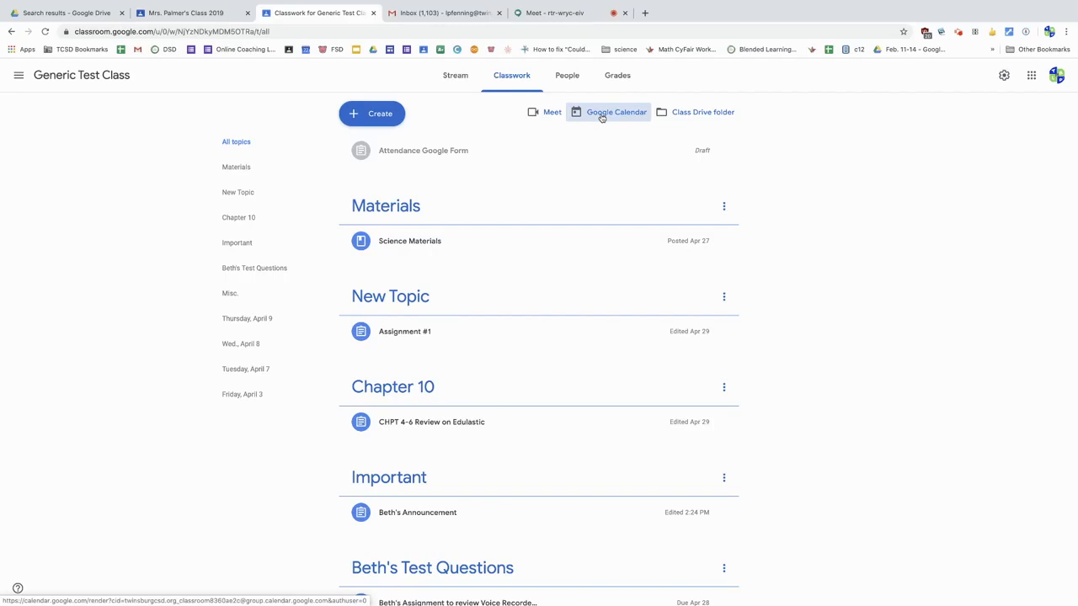
Step: Open the class's Google Calendar from the classwork page and go back from June to April 2020
click(601, 117)
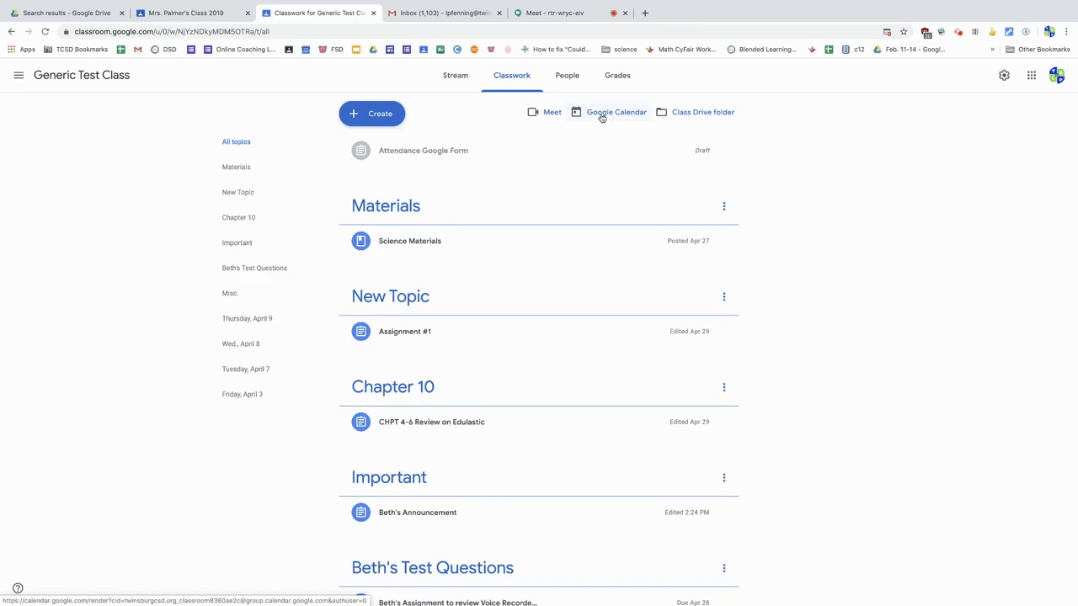
scroll(602, 118, down, 1)
click(602, 107)
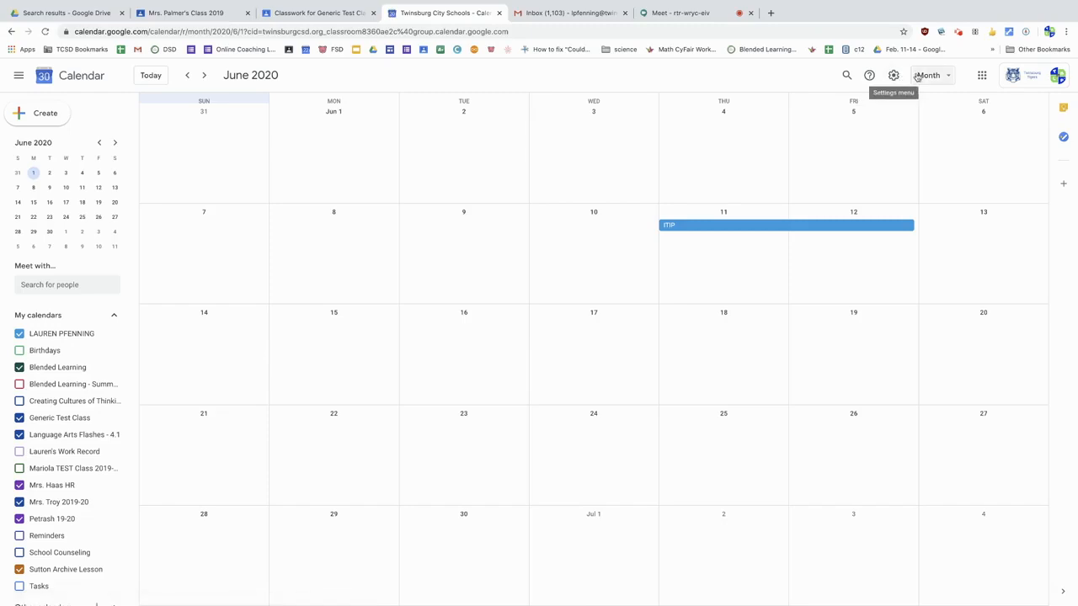
click(188, 76)
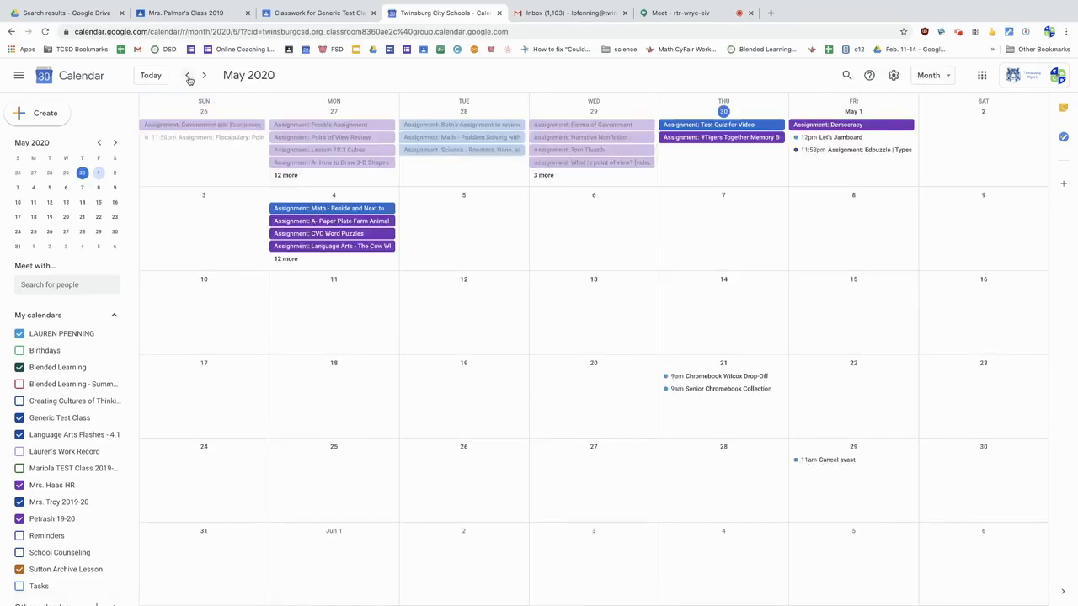
click(188, 76)
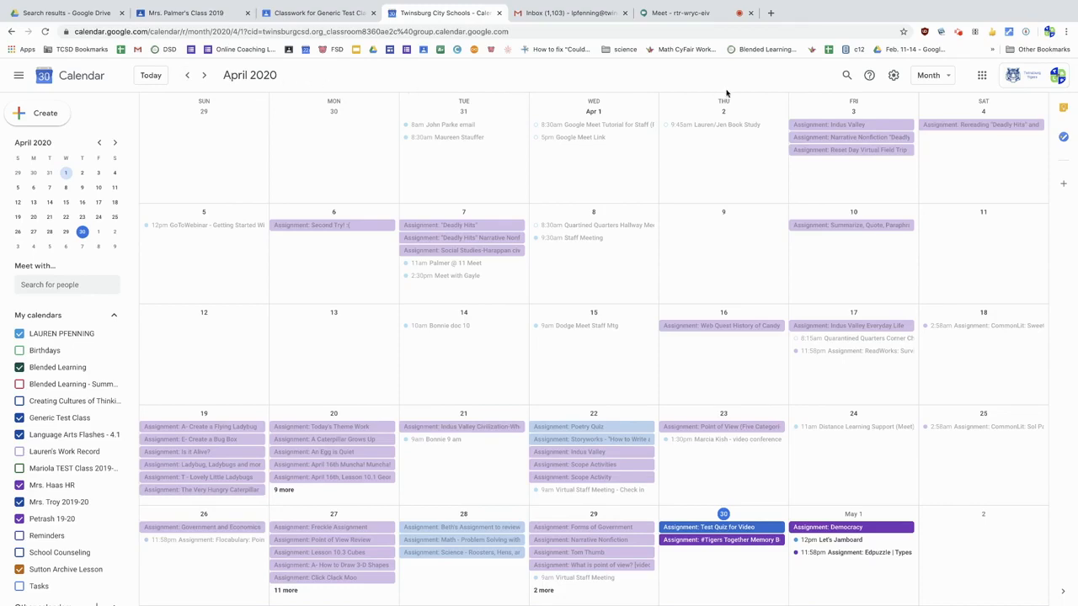
Step: Show the calendar in Week view and return it to Month view
click(946, 77)
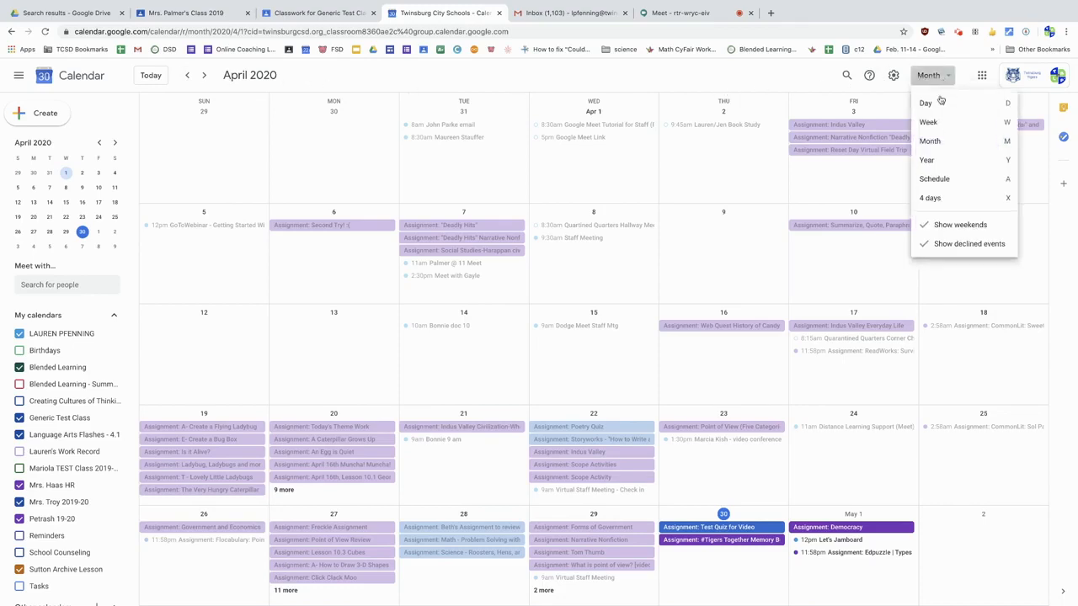
click(937, 125)
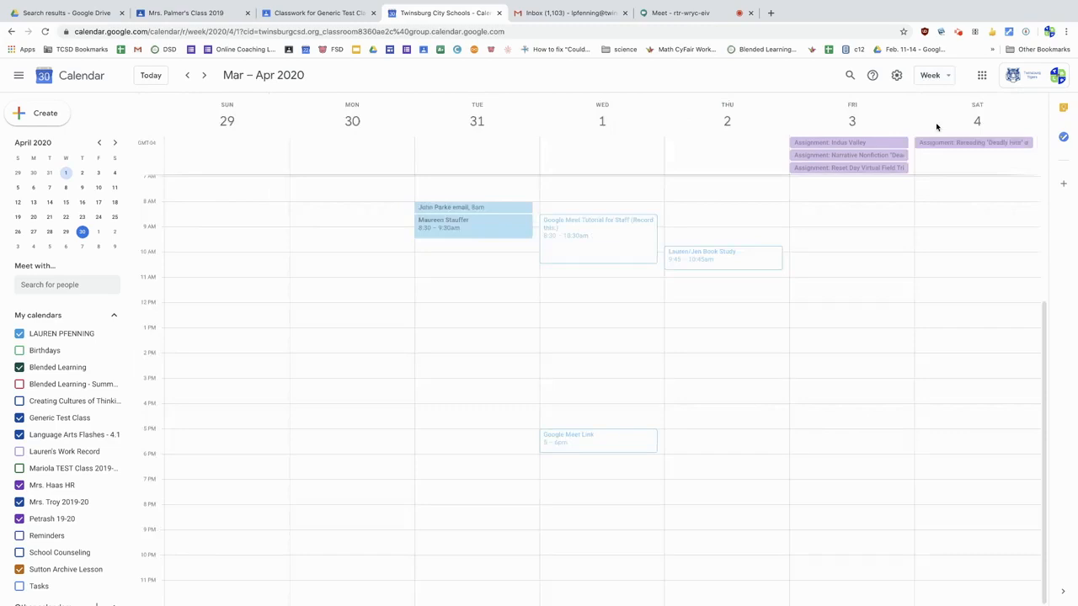
click(933, 75)
click(935, 144)
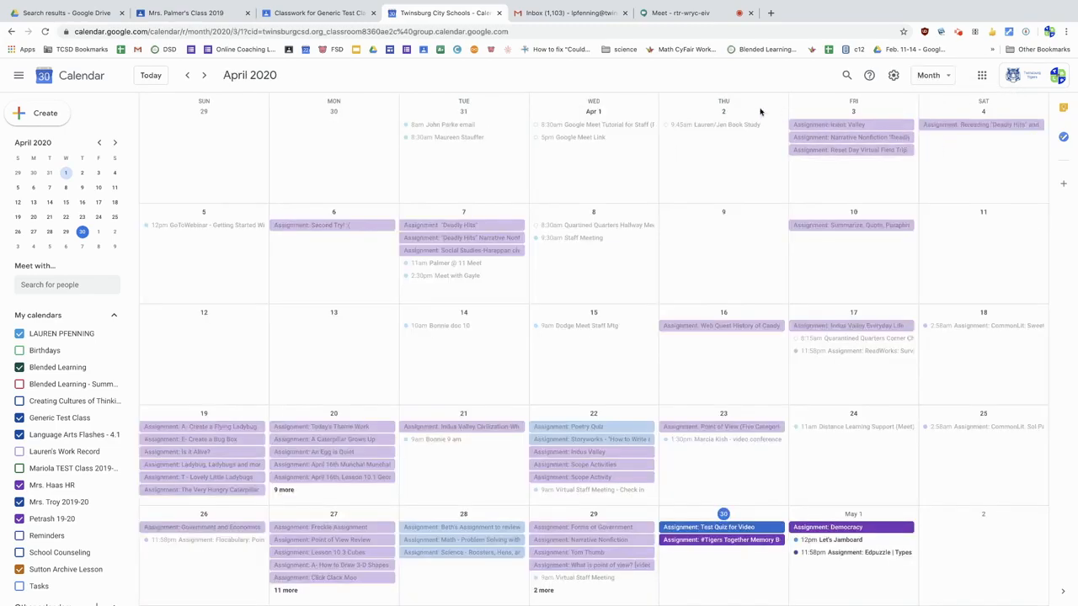
Step: Browse the monthly calendar back to March 2020 and return to April 2020
scroll(673, 102, up, 2)
scroll(716, 102, down, 1)
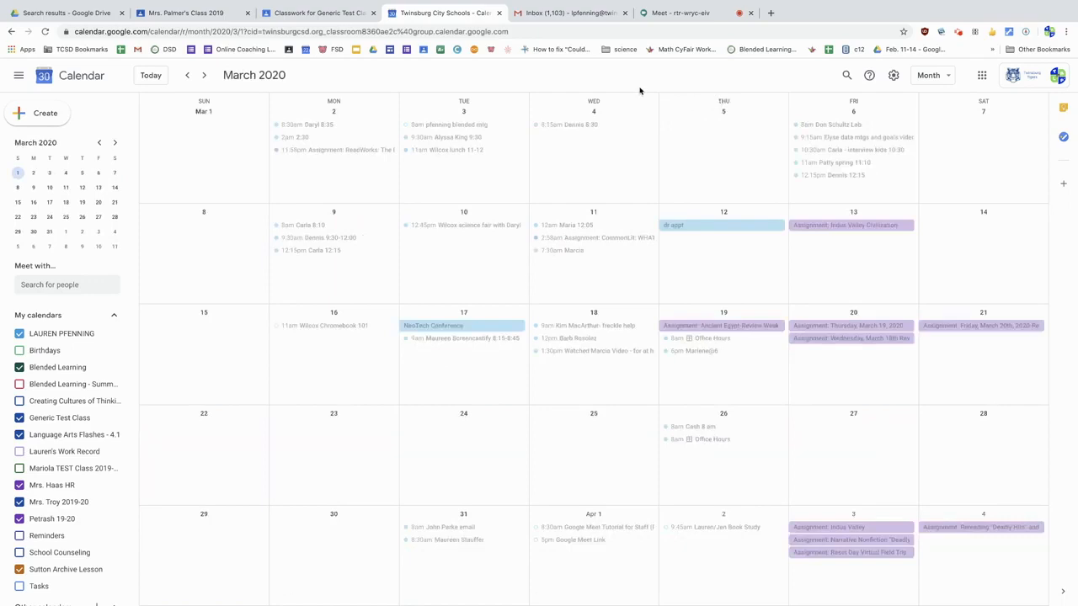
click(206, 75)
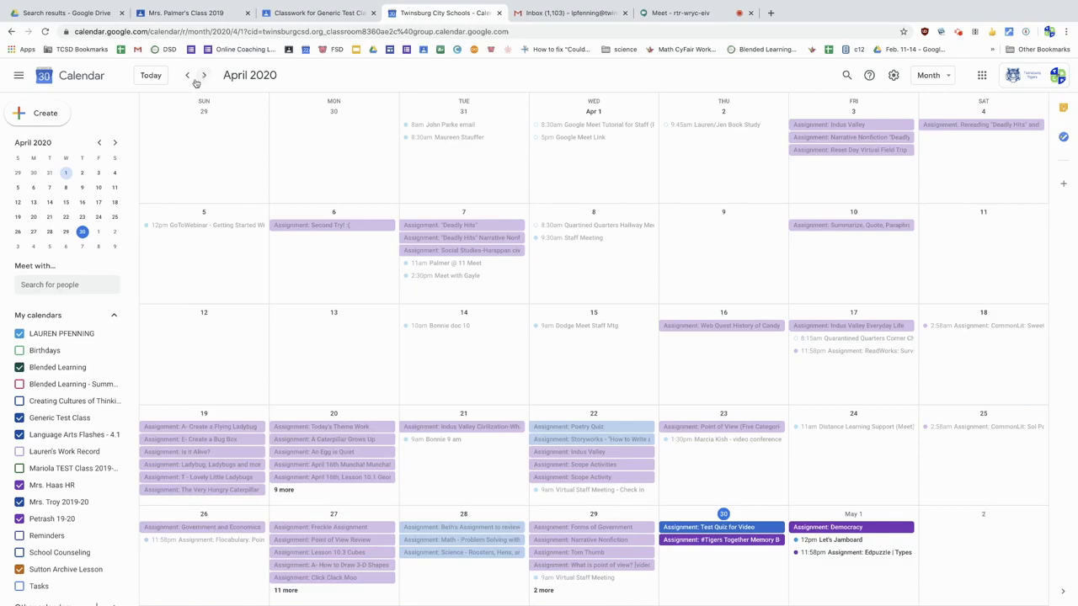
Step: Hide the Language Arts Flashes - 4.1 and Generic Test Class calendars from the monthly view
scroll(68, 390, down, 1)
scroll(68, 390, down, 2)
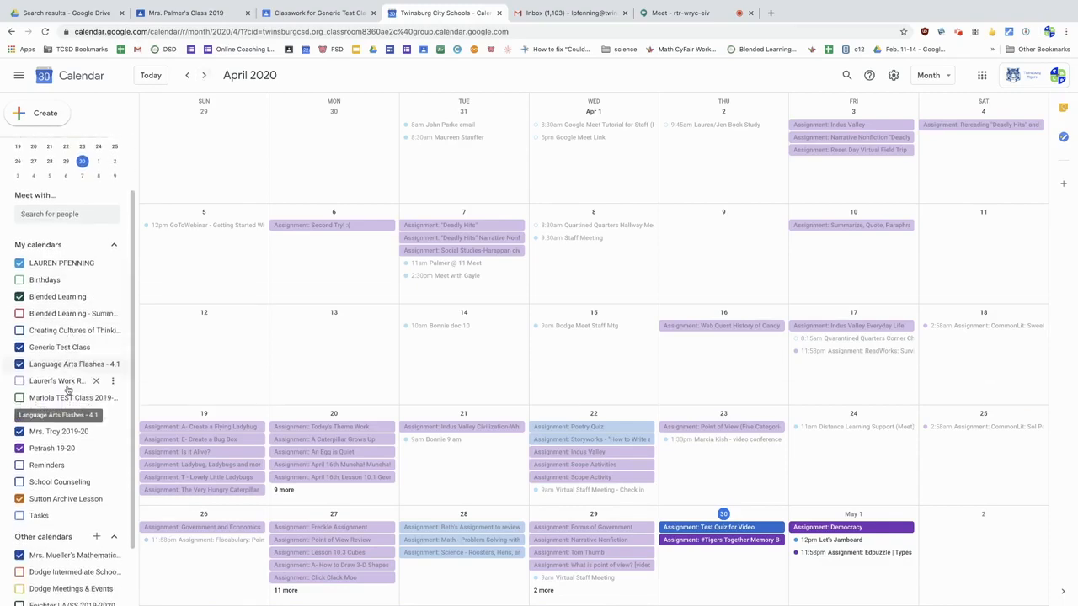
scroll(68, 390, down, 2)
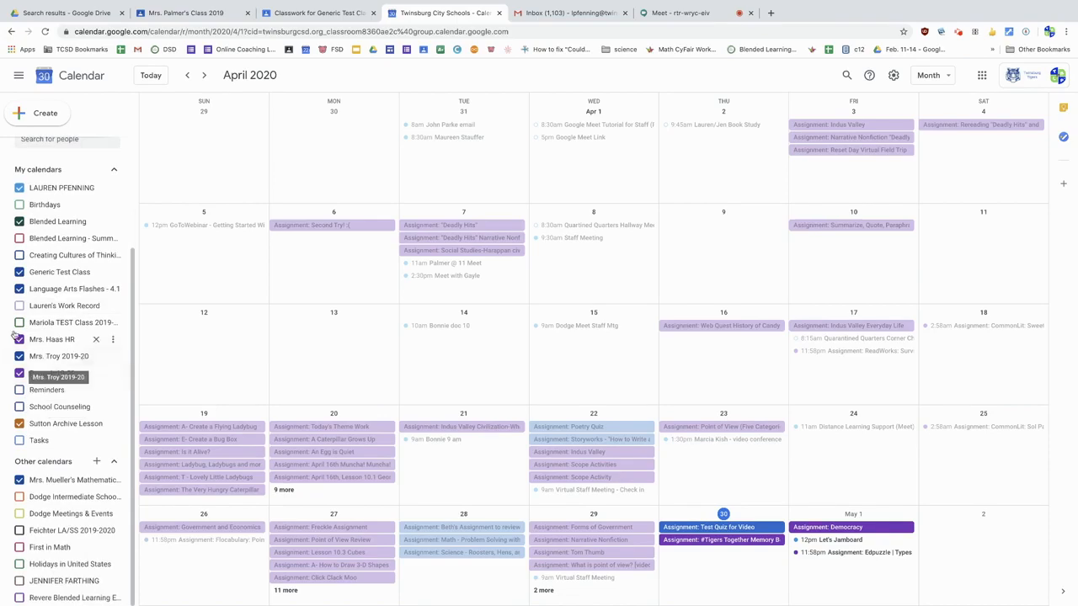
click(23, 289)
click(21, 274)
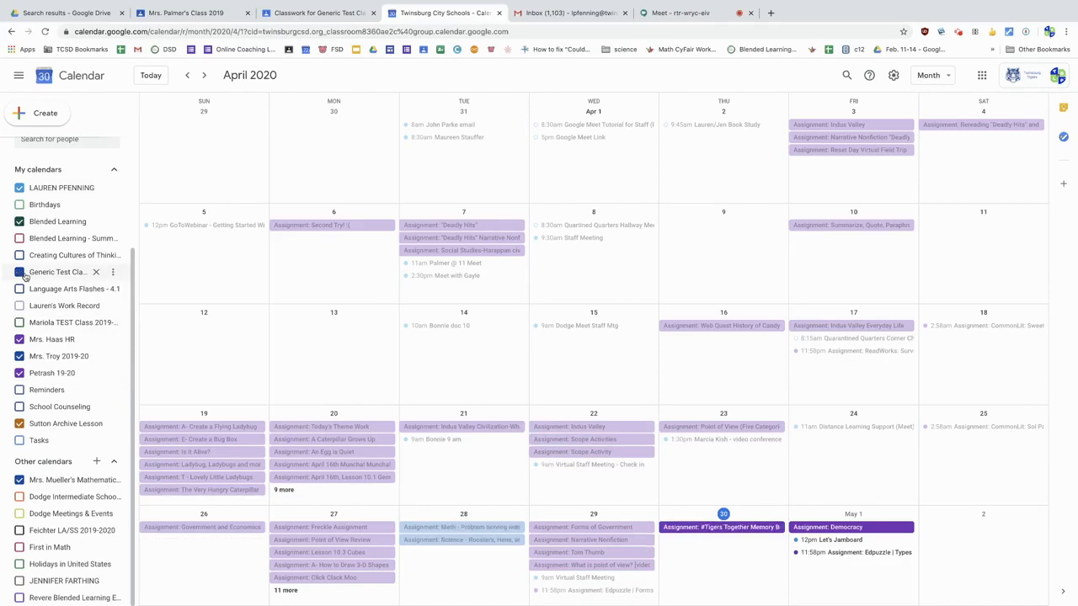
Step: Toggle the visibility of the homeroom class, work record and Generic Test Class calendars
click(20, 340)
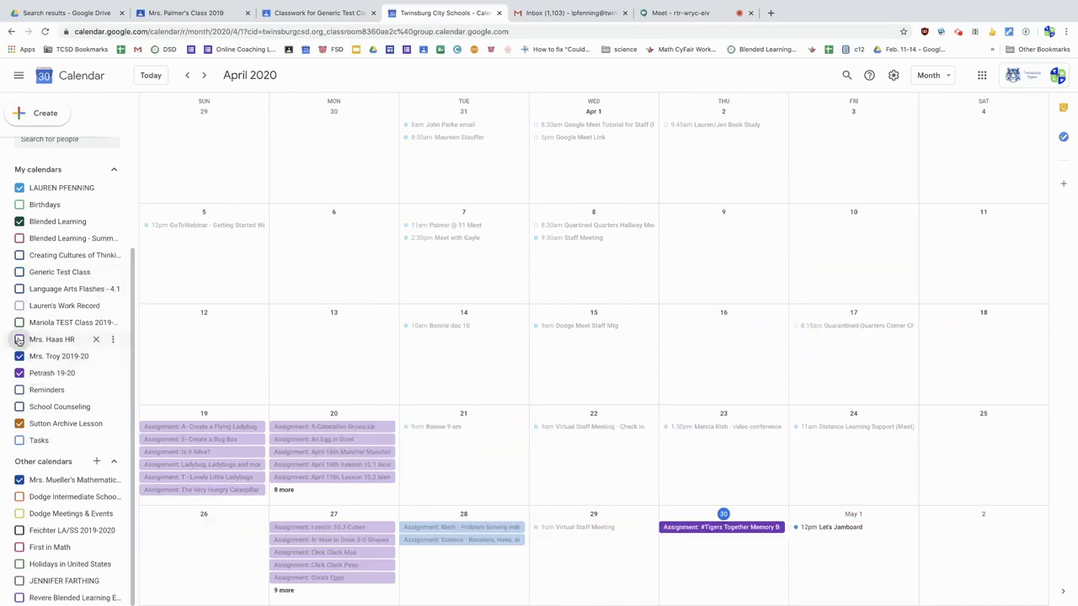
click(21, 340)
click(19, 306)
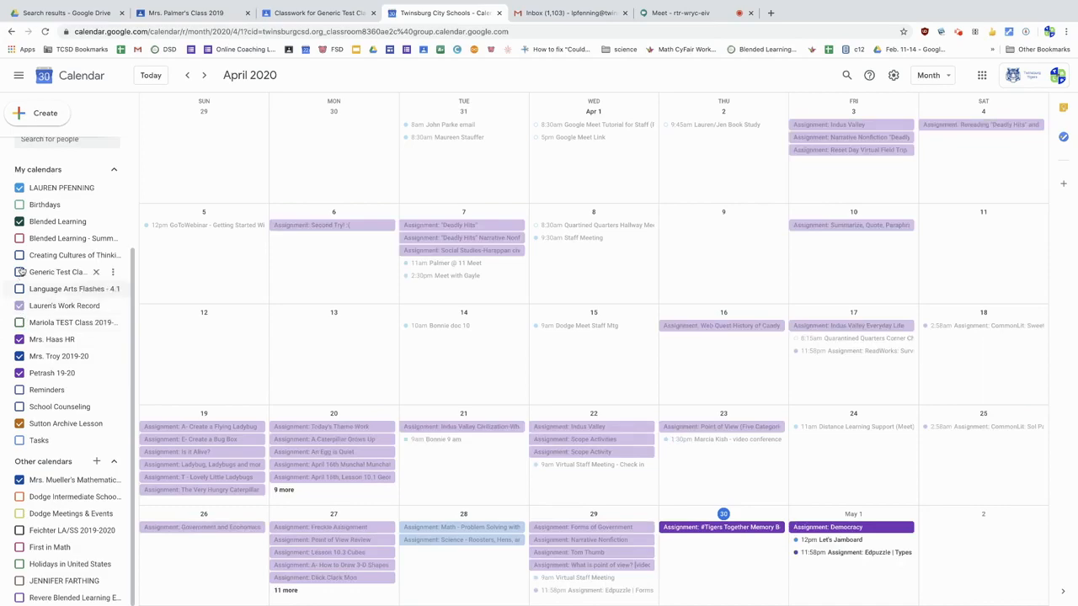
click(22, 272)
click(22, 272)
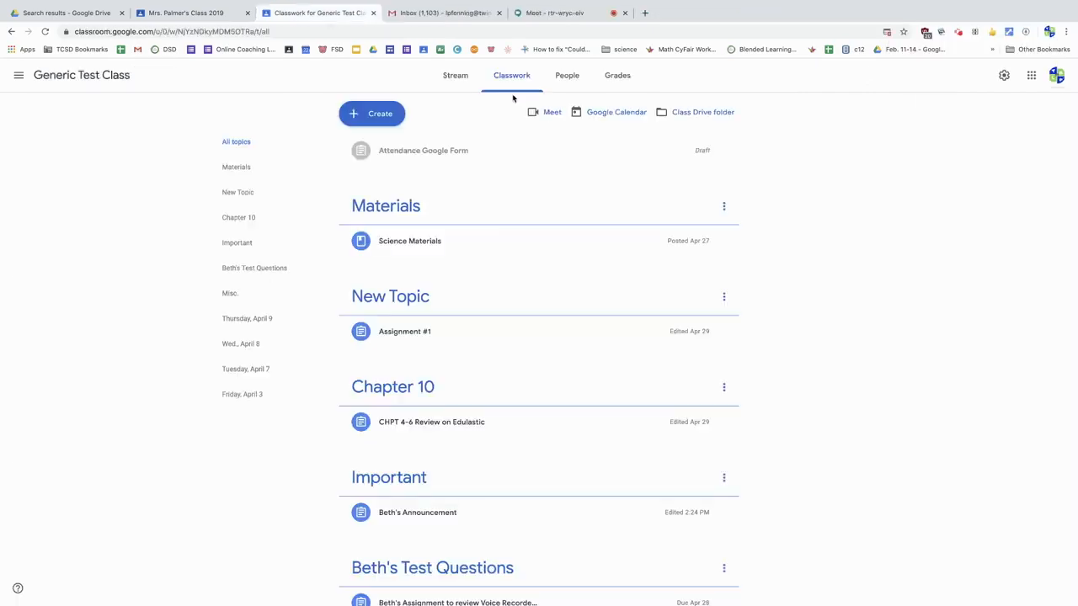
Step: Review the teacher invitation form on the class's People page without inviting anyone, and open the Grades page
click(576, 82)
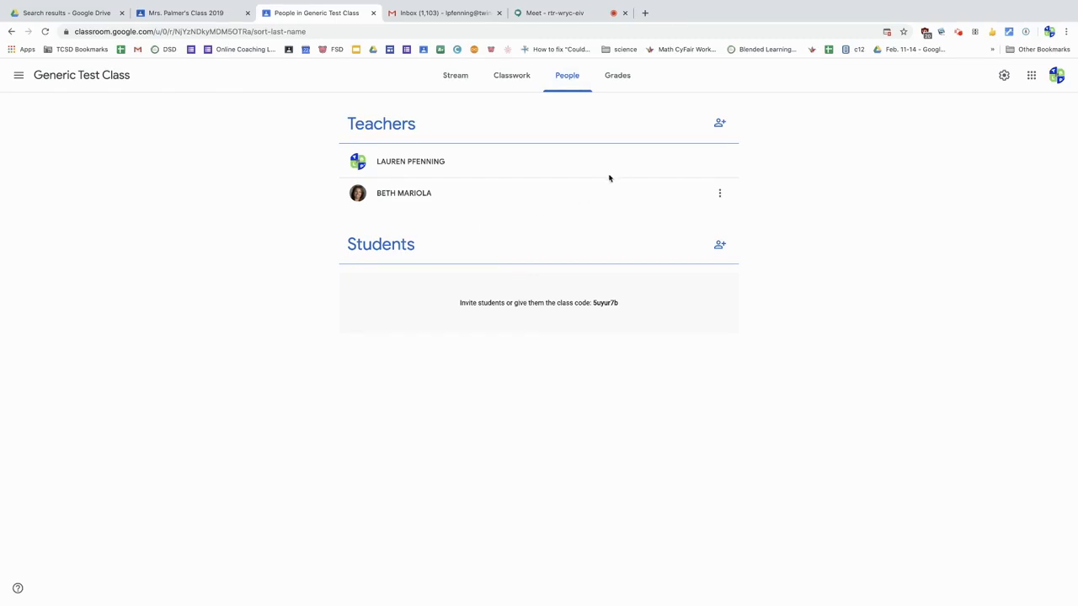
click(719, 123)
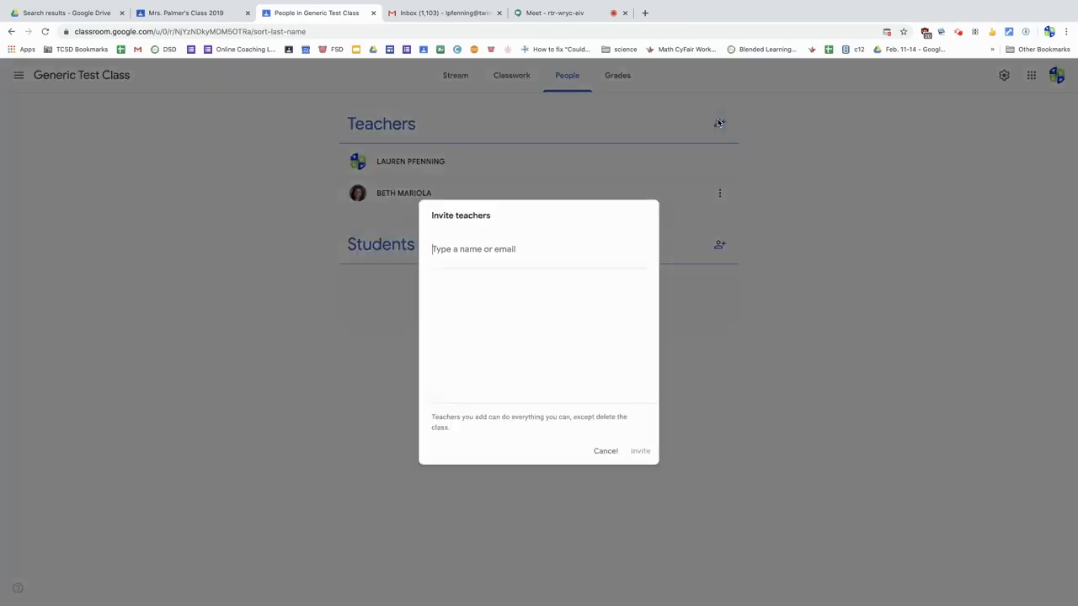
click(605, 452)
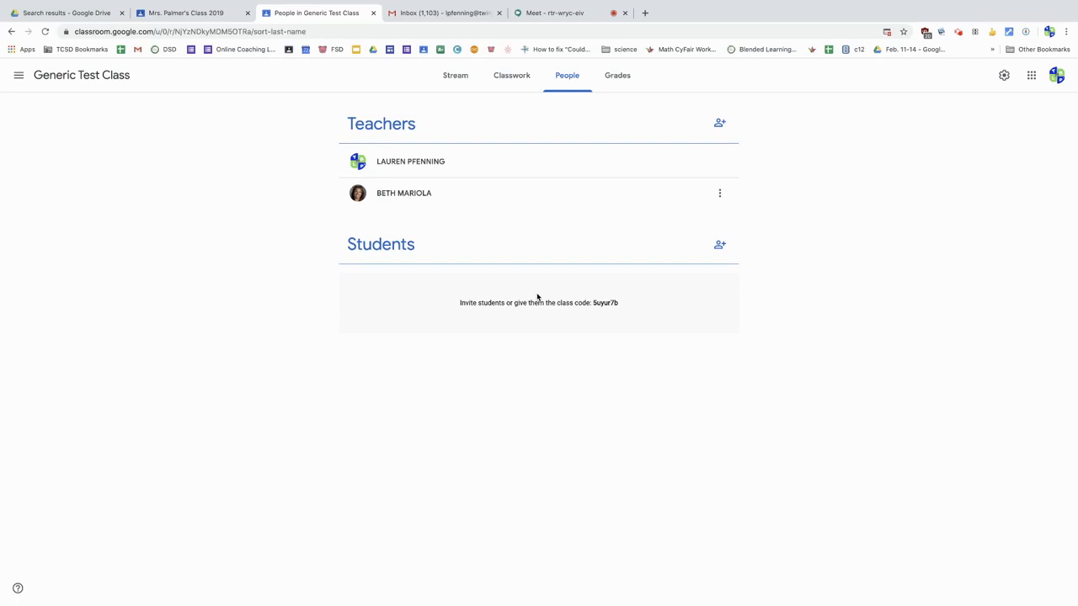
click(616, 77)
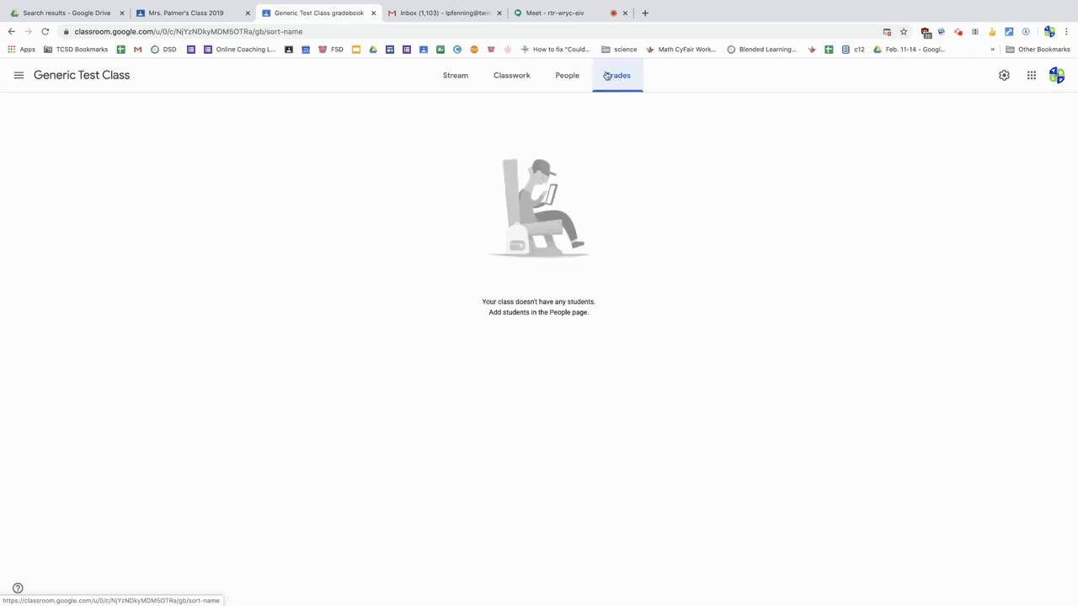
Step: Invite a student to the class from the People page, finding them by the student's school username
click(561, 78)
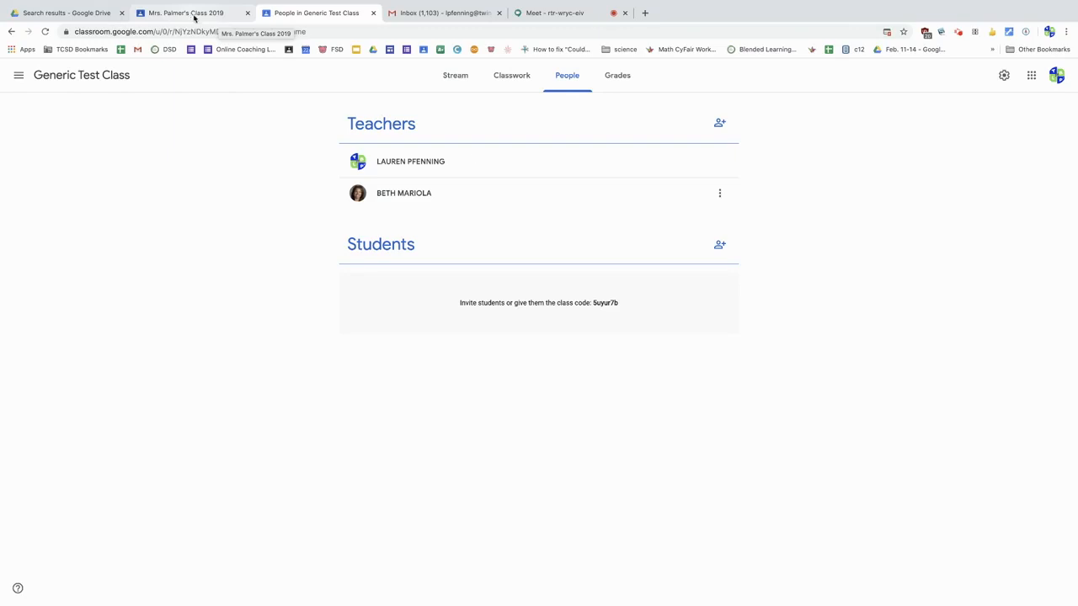
click(721, 249)
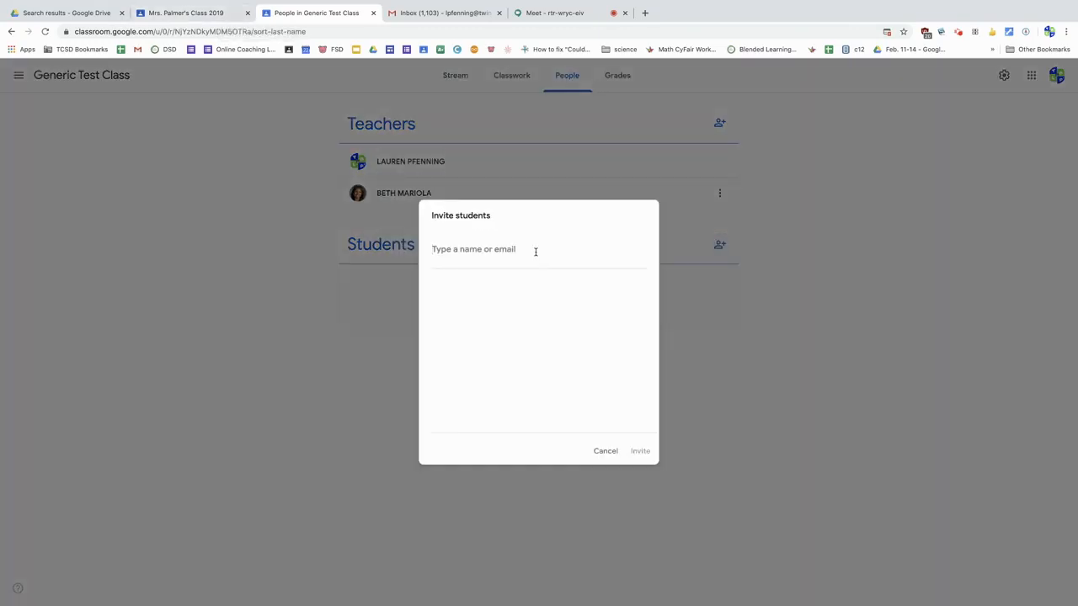
text(cm)
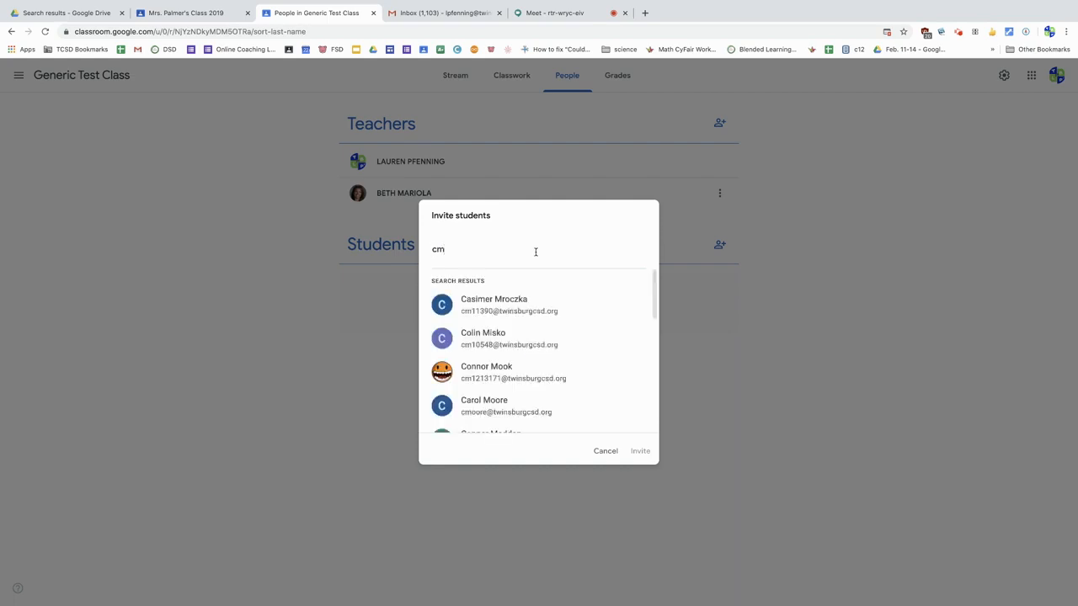
text(12412)
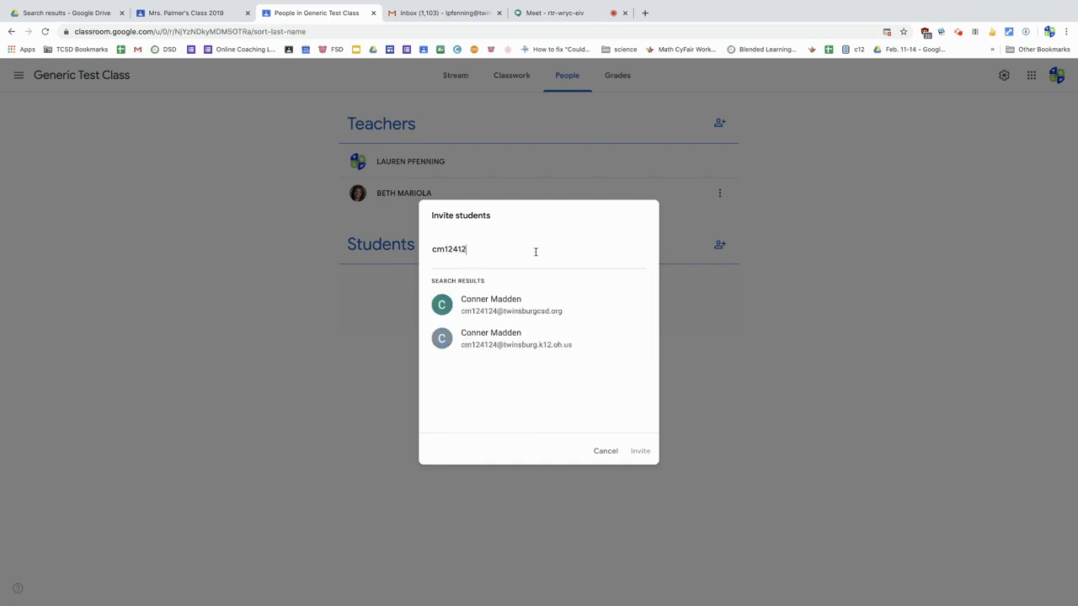
text(124)
click(528, 308)
click(642, 451)
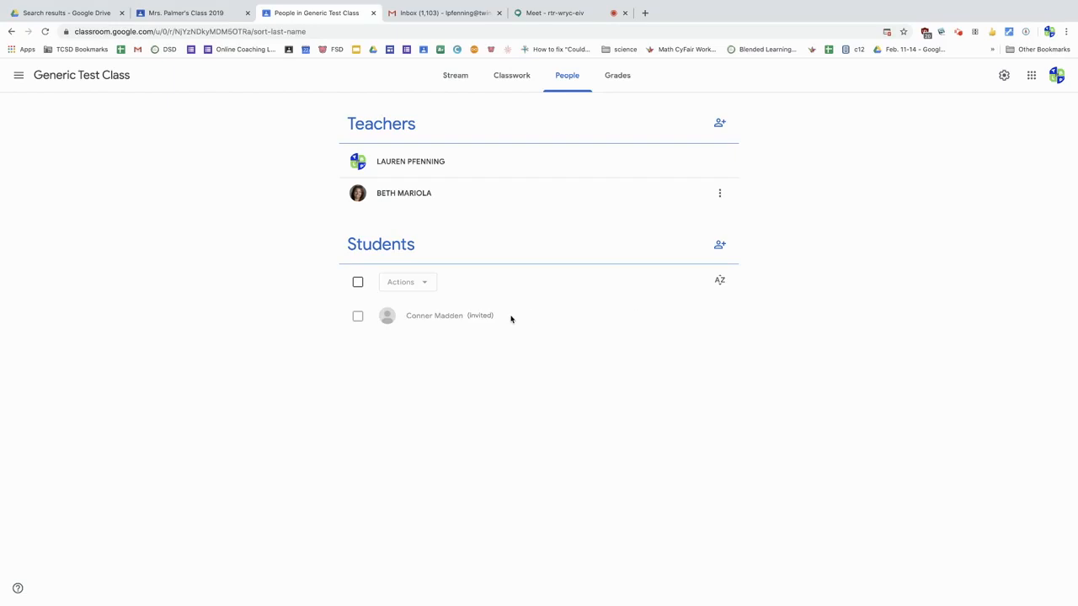
Step: Select all students in the class's student list and clear the selection again
click(358, 283)
click(358, 283)
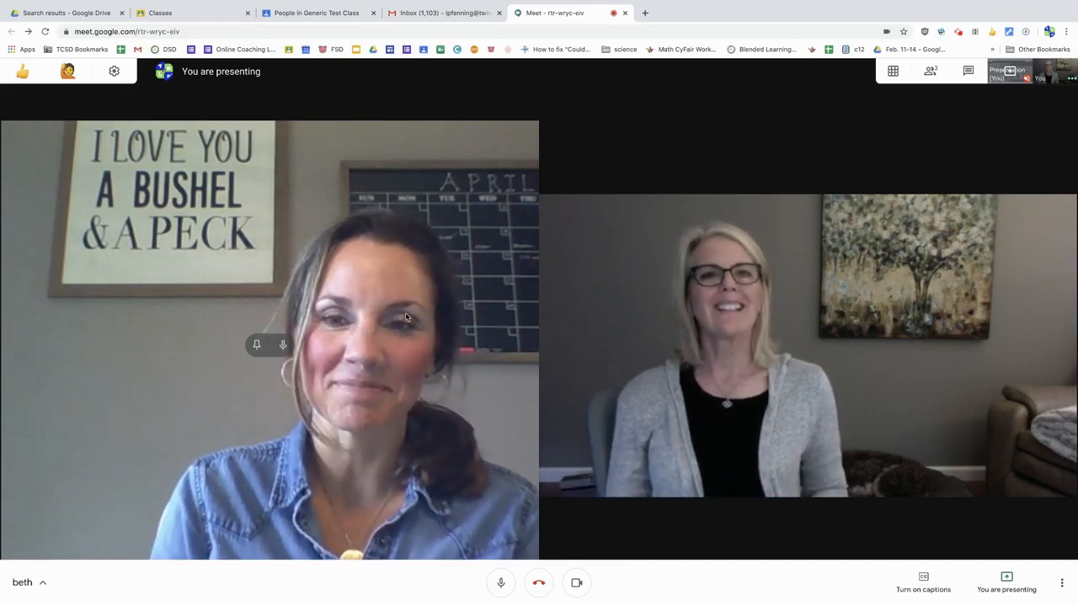
click(958, 31)
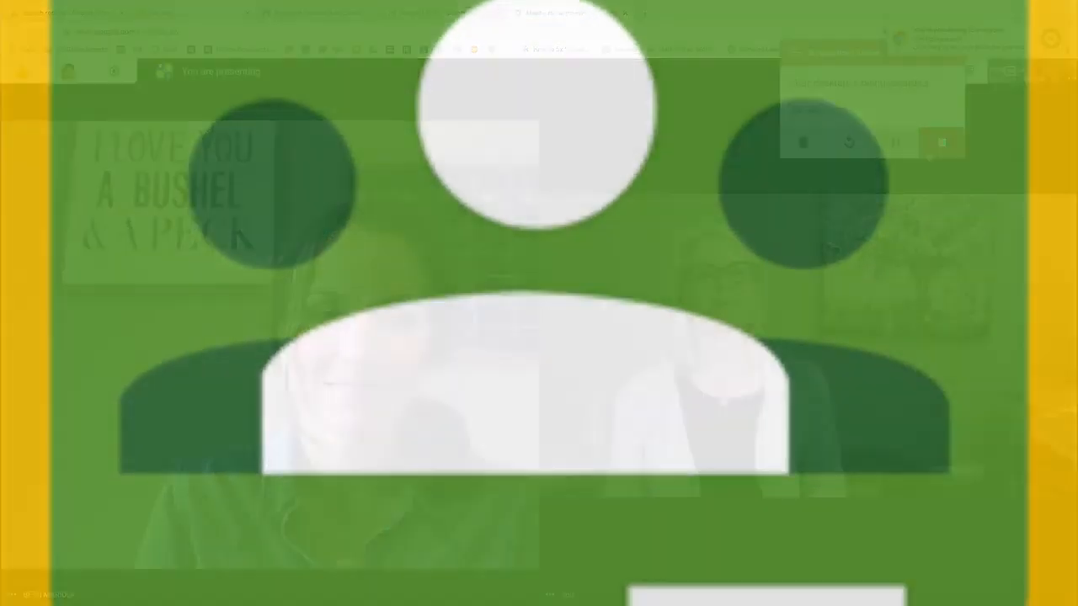